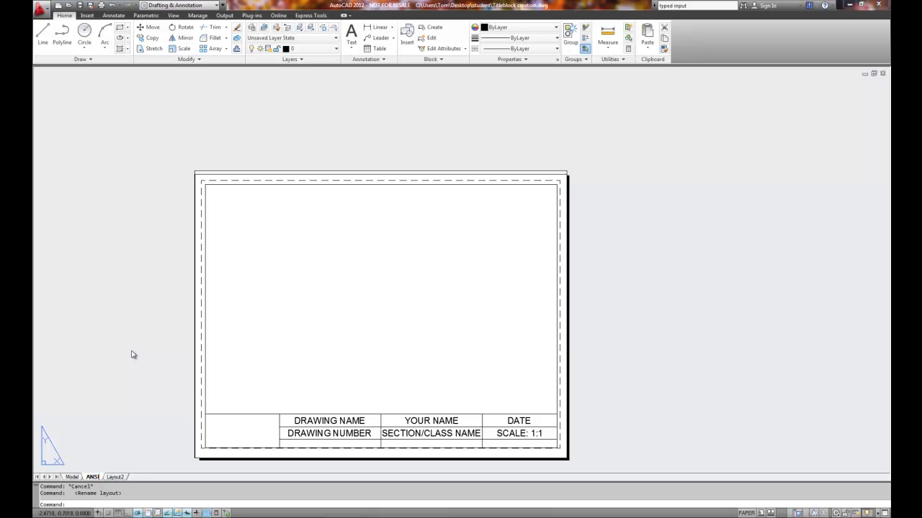
# Finish naming the first layout 'ANSI A', then go to the Layout2 tab.
pyautogui.write('A')
pyautogui.click(120, 477)
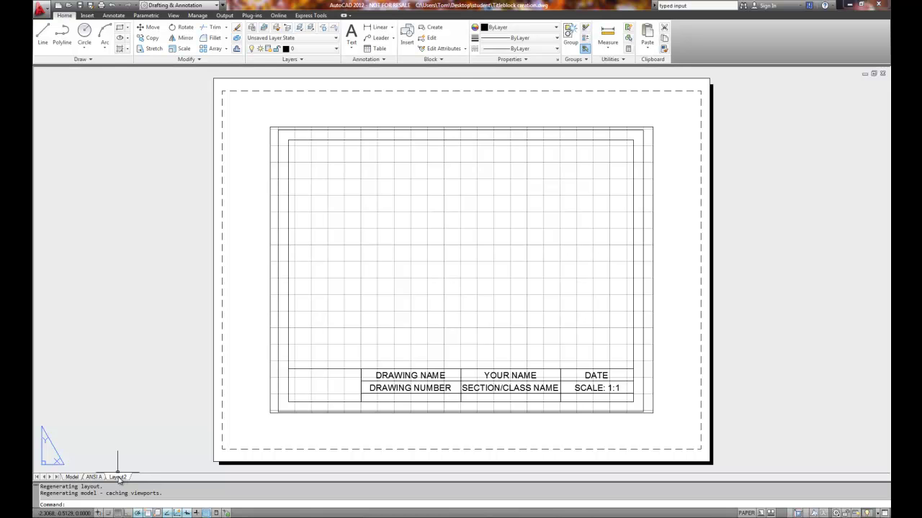
# Edit Layout2's page setup and set its printer to None.
pyautogui.rightClick(118, 478)
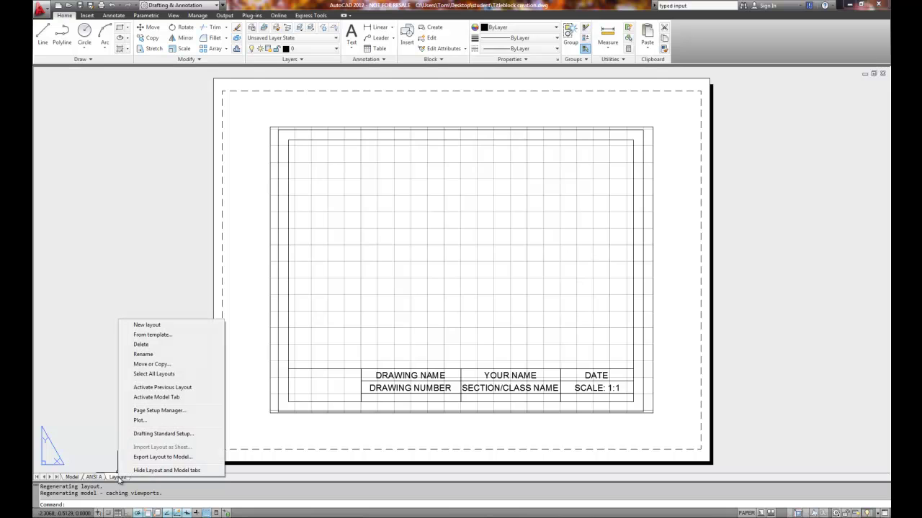
pyautogui.click(155, 411)
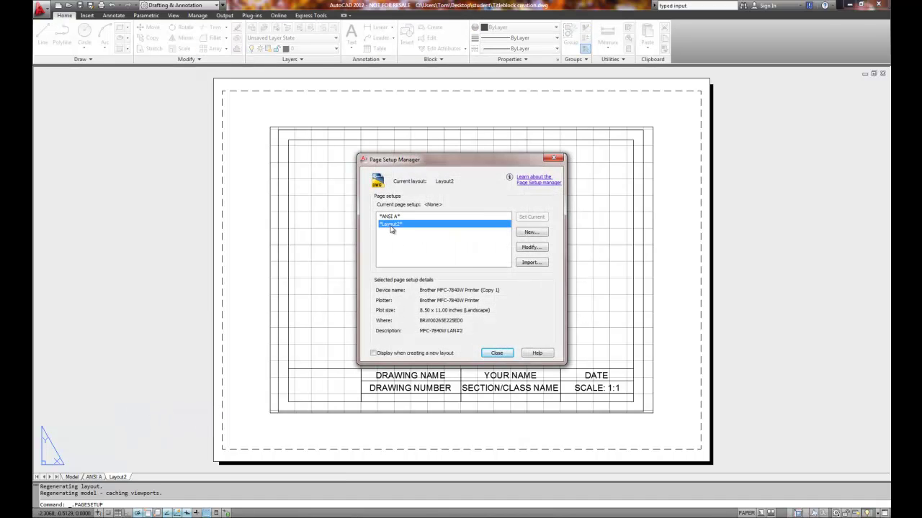
pyautogui.click(532, 248)
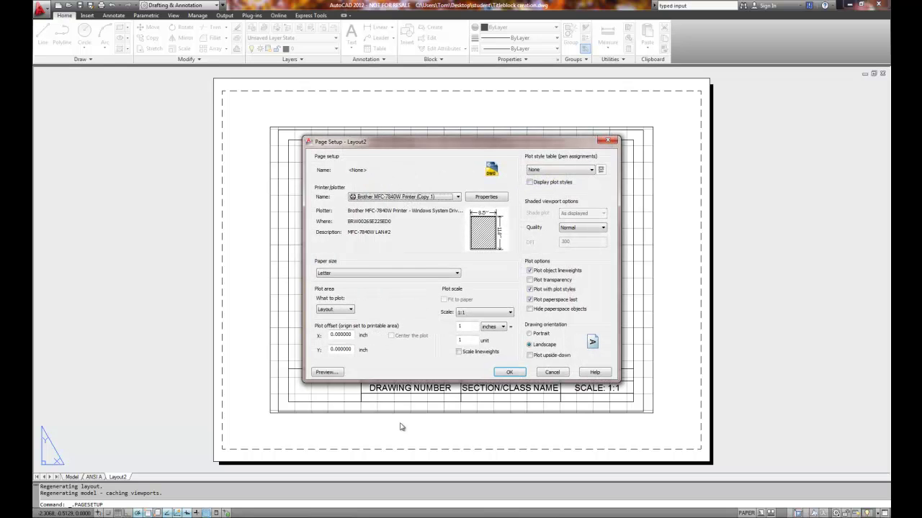
pyautogui.click(414, 276)
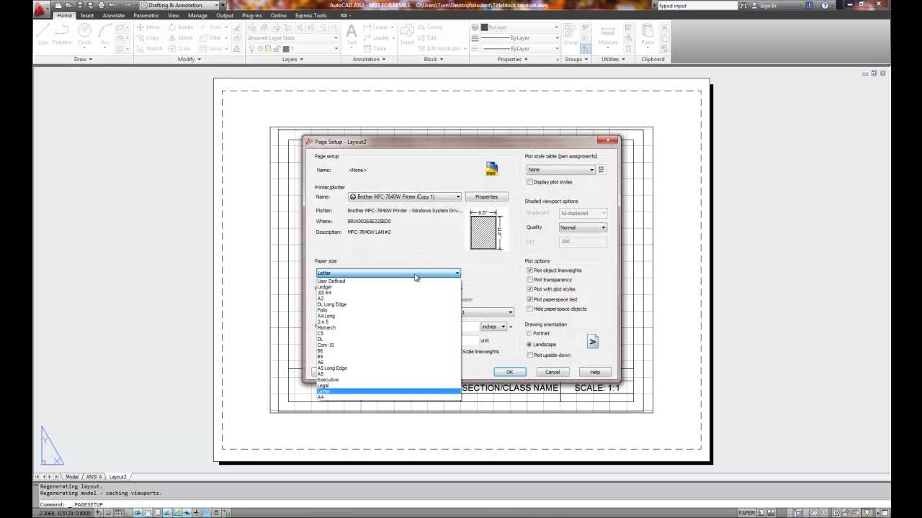
pyautogui.click(421, 201)
pyautogui.click(421, 198)
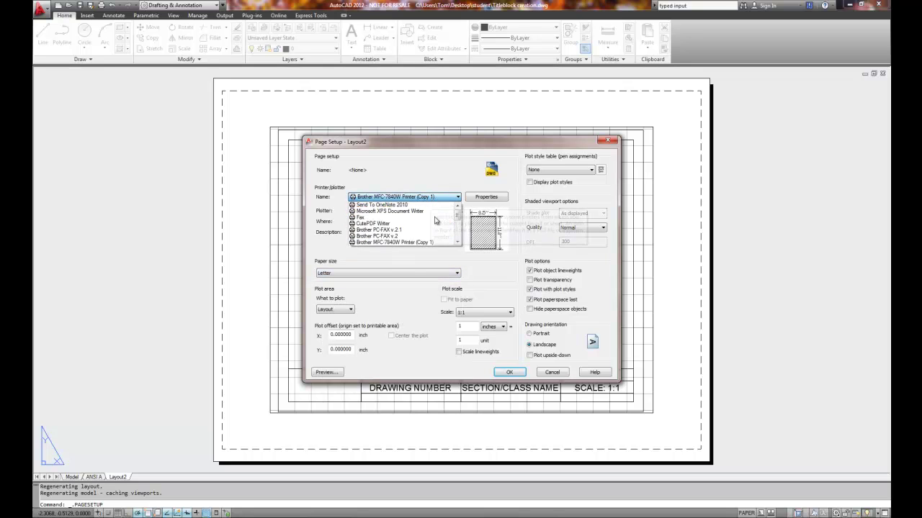
pyautogui.scroll(1, 403, 216)
pyautogui.click(387, 205)
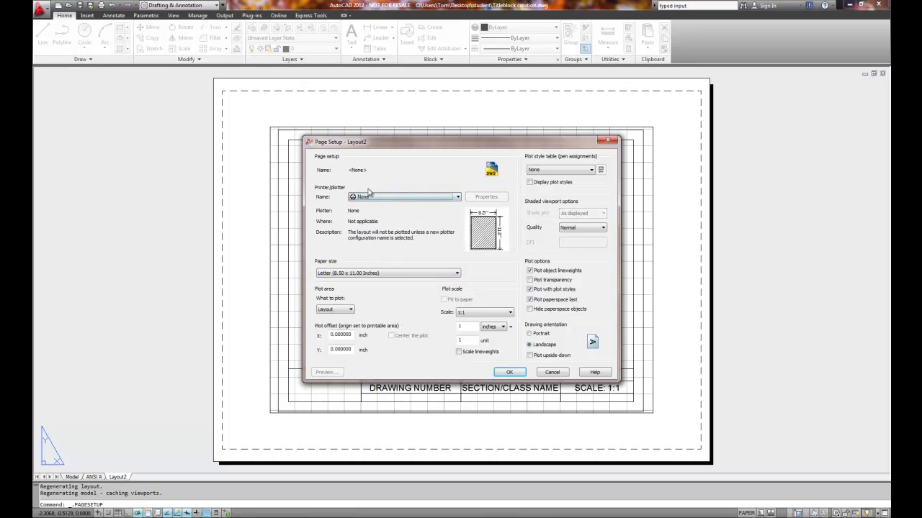
# Choose ANSI B (11 x 17 inches) paper, apply it, and close the Page Setup Manager.
pyautogui.click(391, 275)
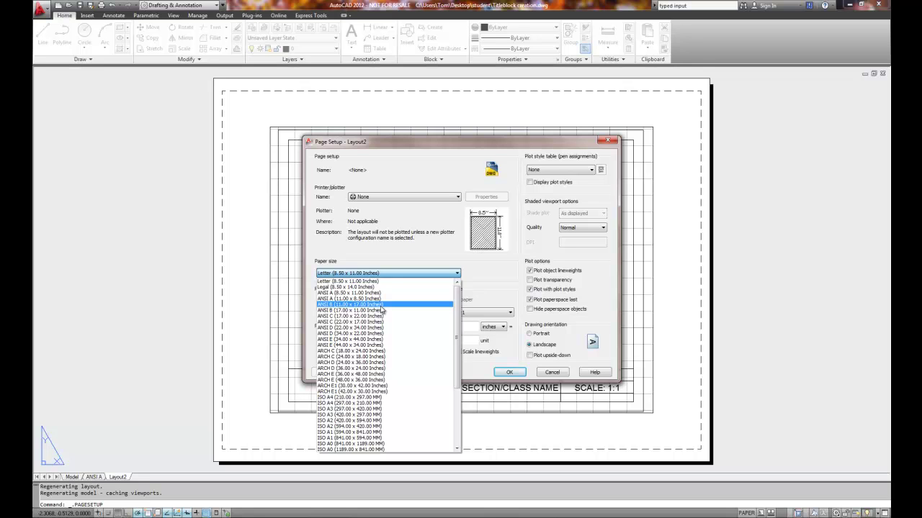
pyautogui.click(382, 309)
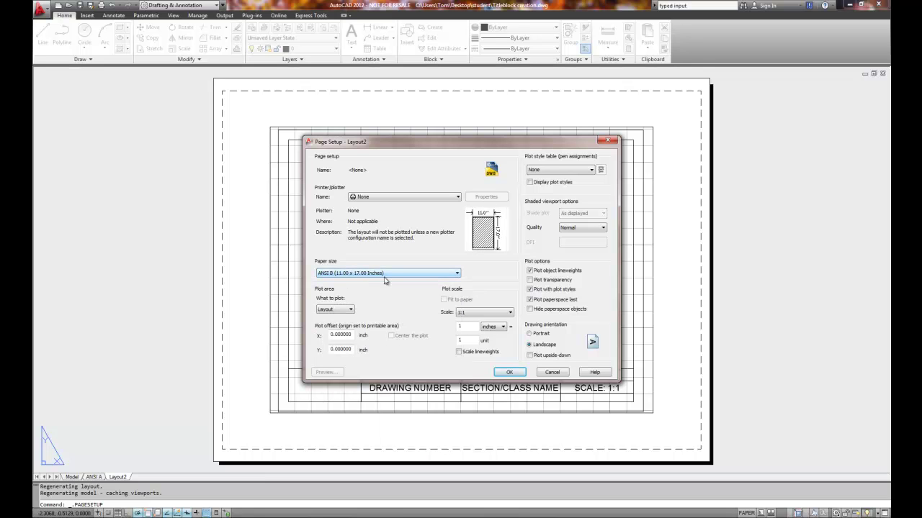
pyautogui.click(391, 196)
pyautogui.click(510, 372)
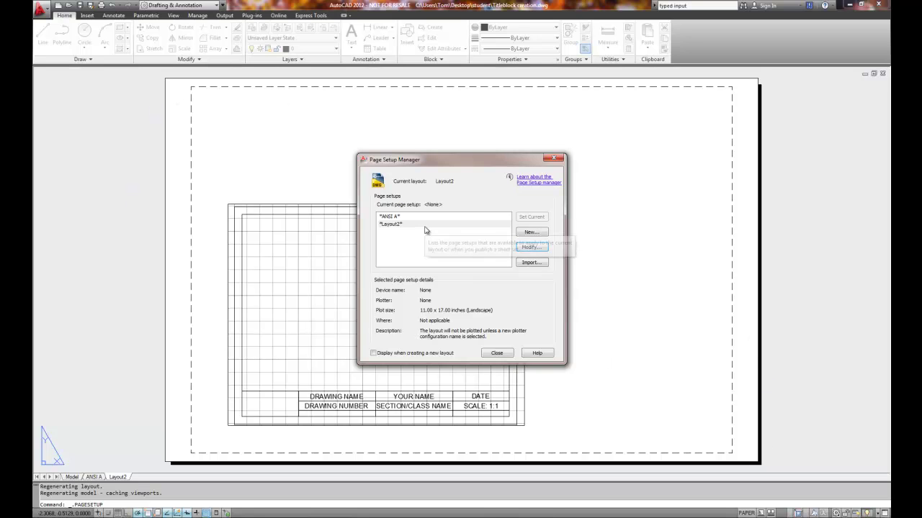
pyautogui.click(497, 353)
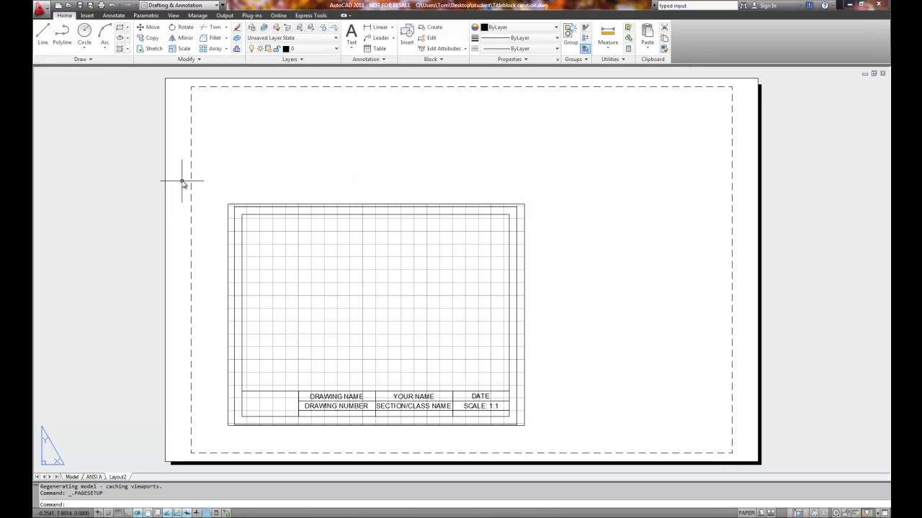
# Erase the viewport on Layout2, then switch back to the ANSI A layout.
pyautogui.click(524, 207)
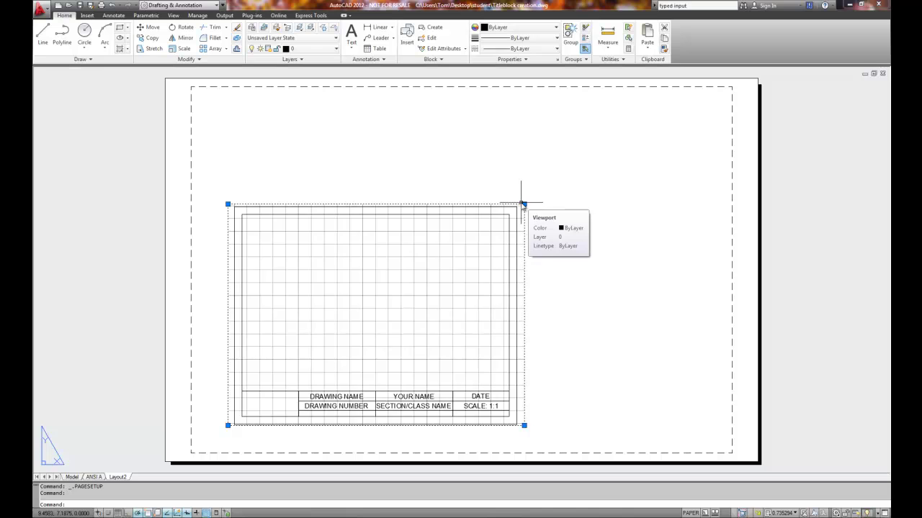
pyautogui.press('Delete')
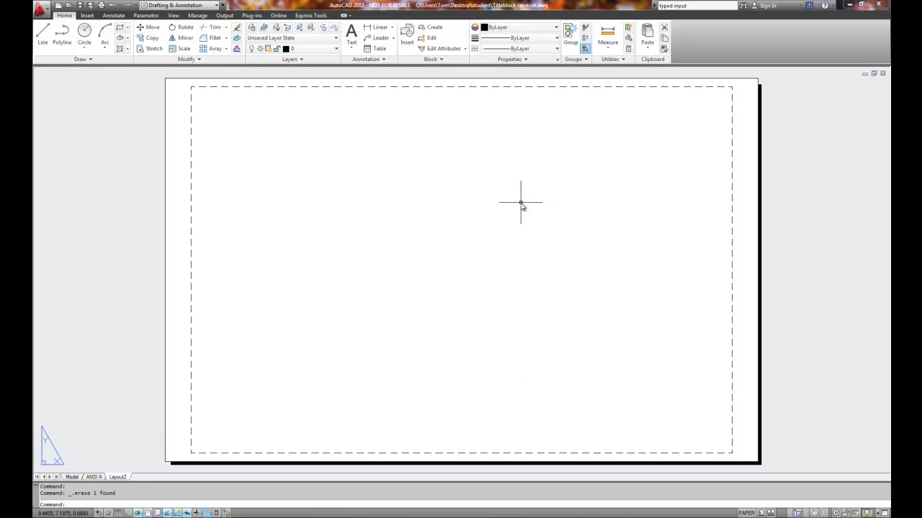
pyautogui.click(95, 477)
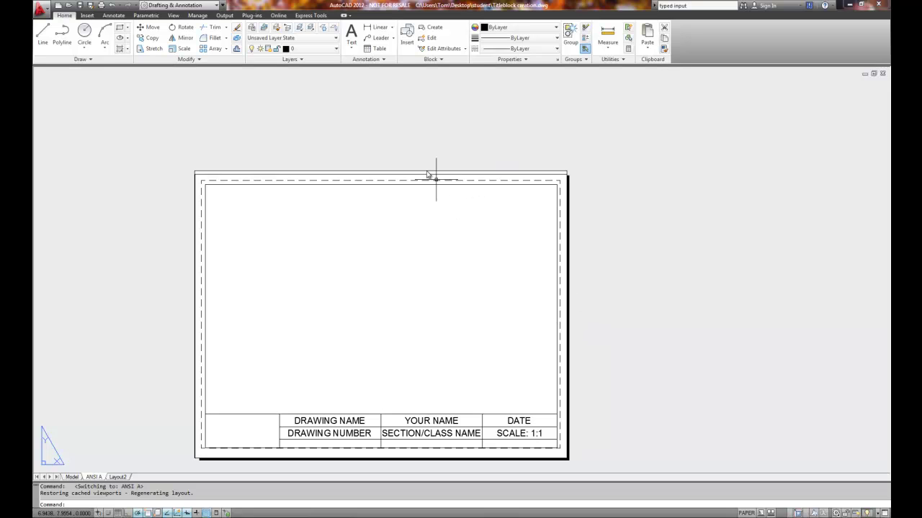
# Draw a rectangular viewport from the border's top-left corner to the title strip's top-right corner.
pyautogui.click(174, 16)
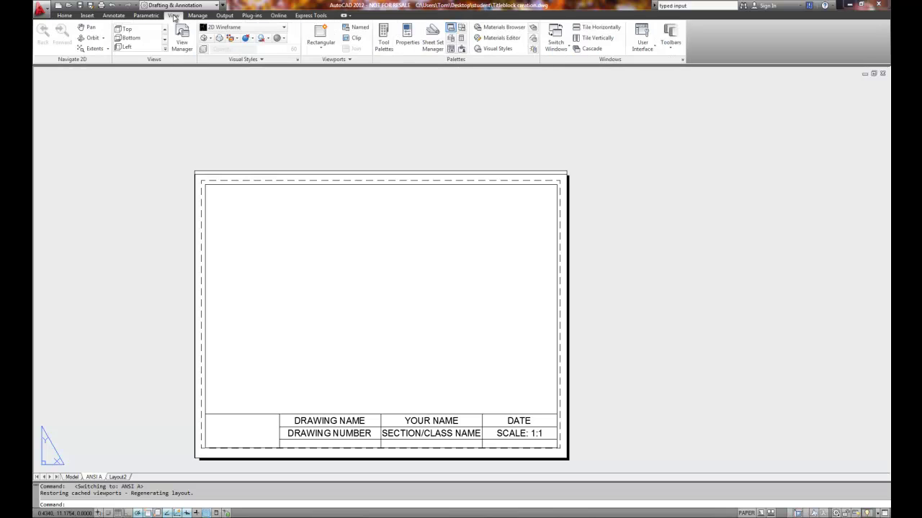
pyautogui.click(321, 48)
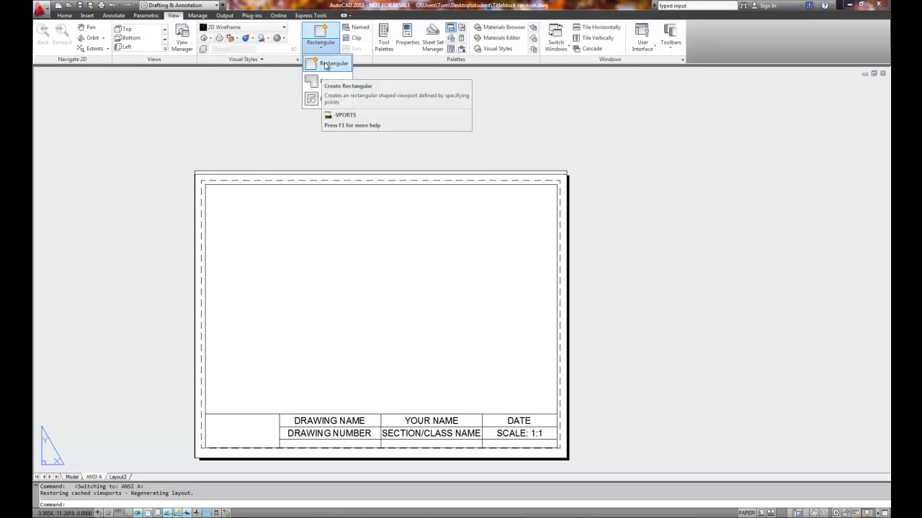
pyautogui.click(326, 64)
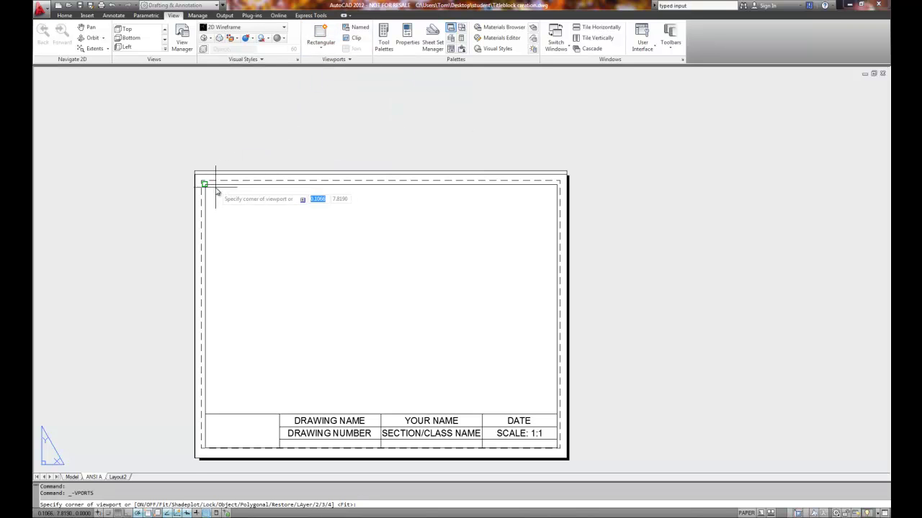
pyautogui.scroll(3, 205, 185)
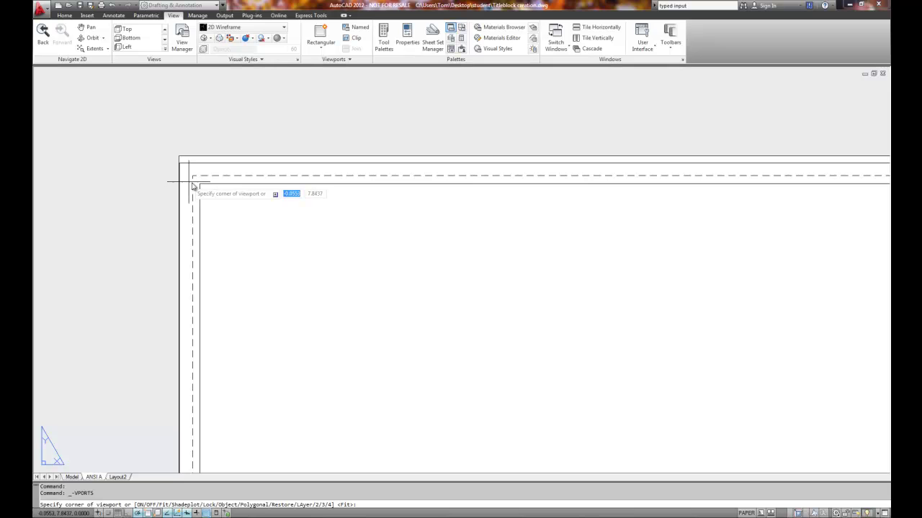
pyautogui.click(201, 185)
pyautogui.scroll(-4, 263, 208)
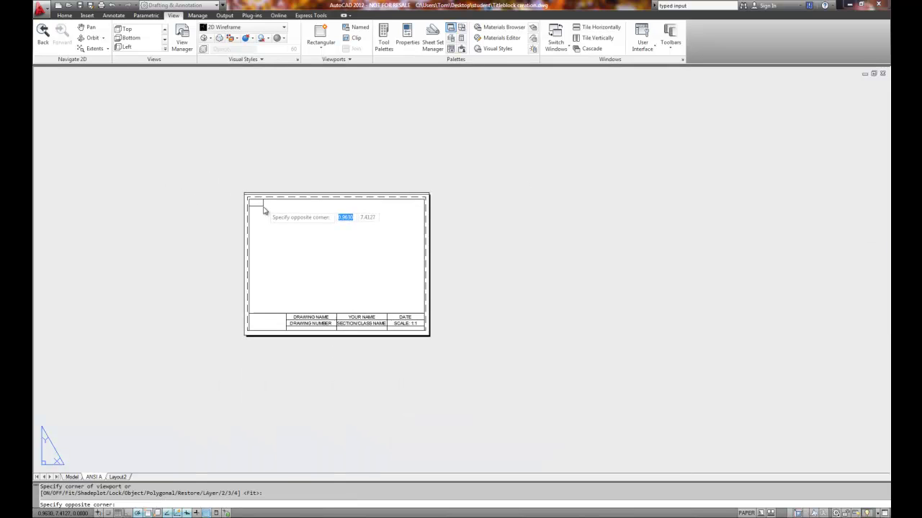
pyautogui.scroll(4, 424, 313)
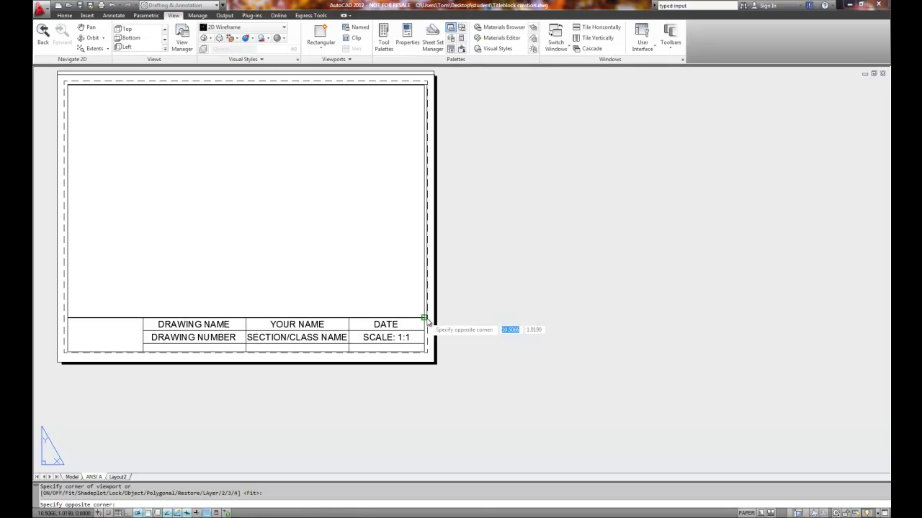
pyautogui.click(425, 319)
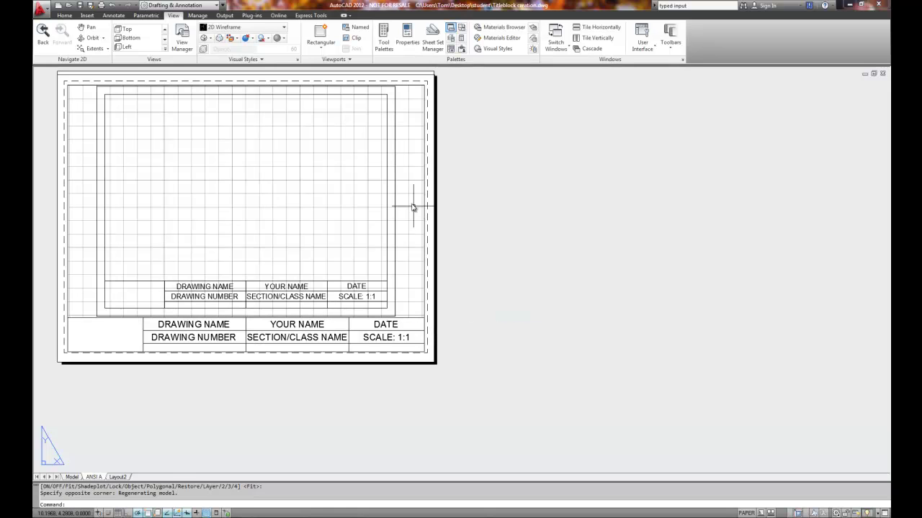
pyautogui.scroll(-2, 407, 199)
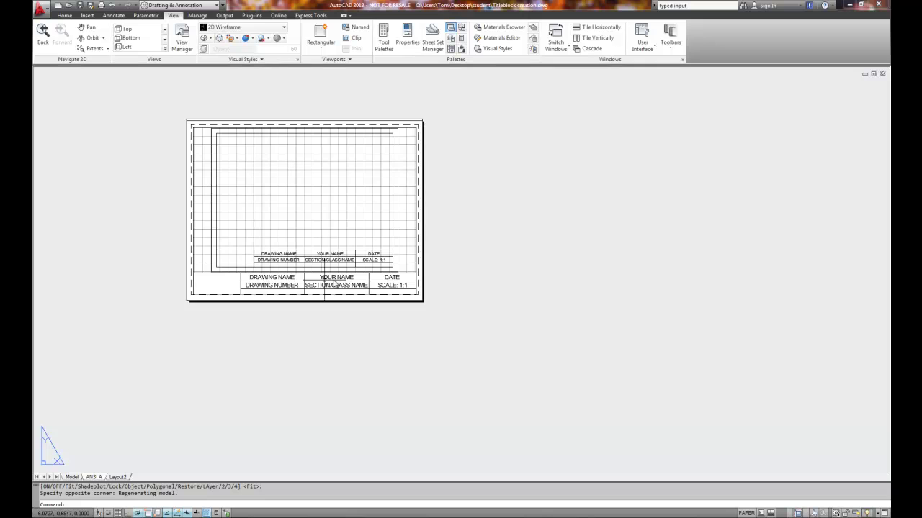
pyautogui.click(422, 206)
pyautogui.press('Escape')
pyautogui.press('Escape')
# Window-select all 18 title block objects and copy them with a lower-left base point.
pyautogui.click(178, 319)
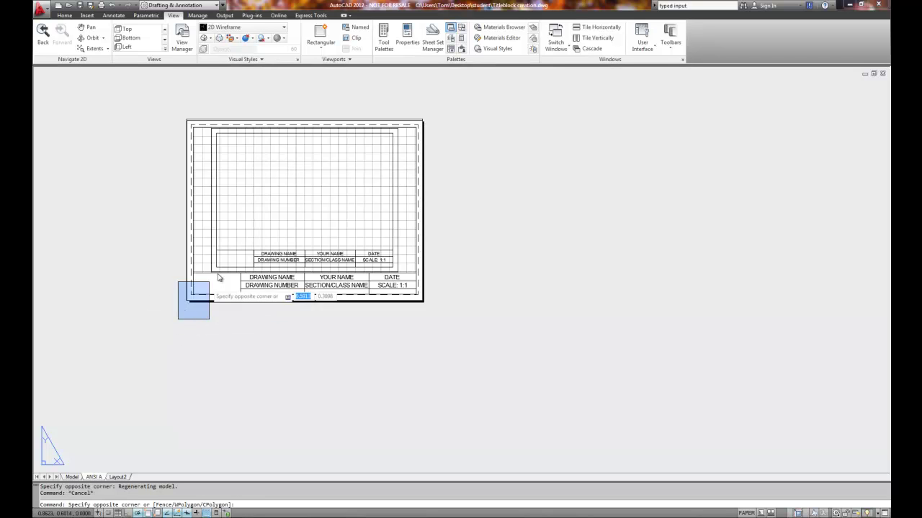
pyautogui.click(452, 103)
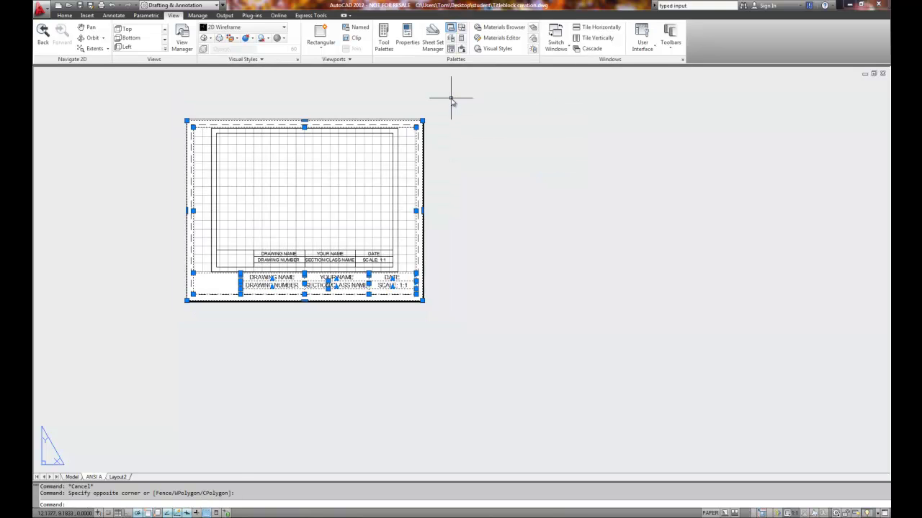
pyautogui.rightClick(404, 108)
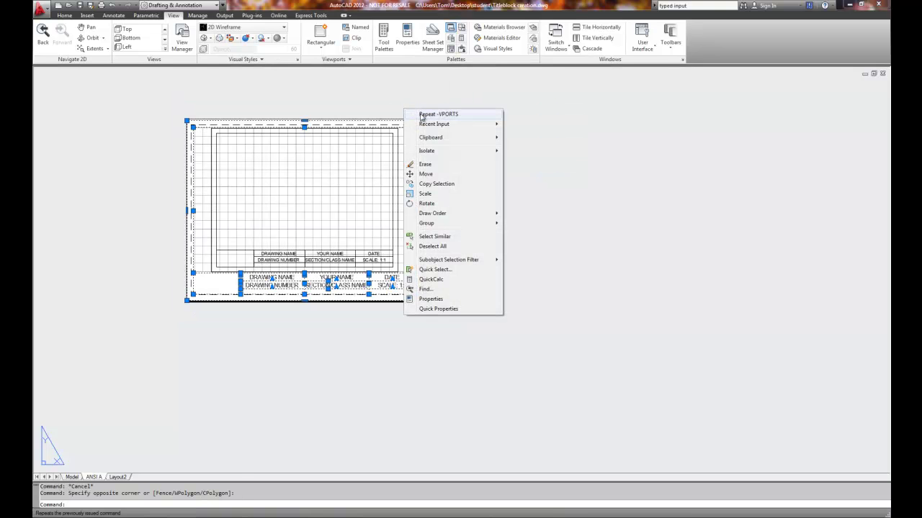
pyautogui.moveTo(463, 139)
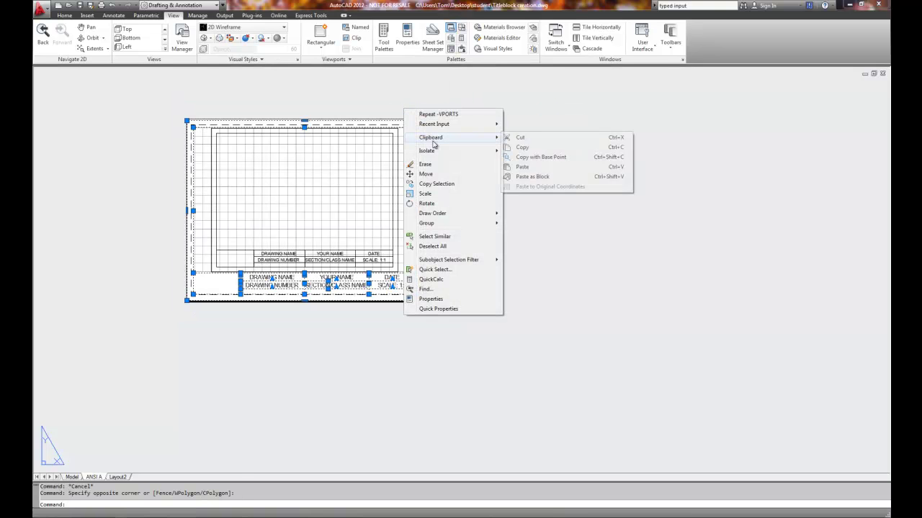
pyautogui.click(534, 158)
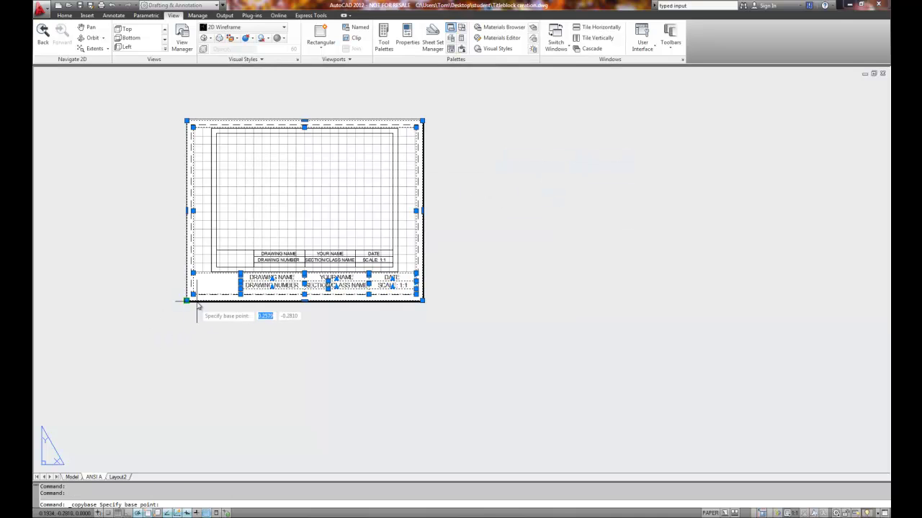
pyautogui.click(186, 301)
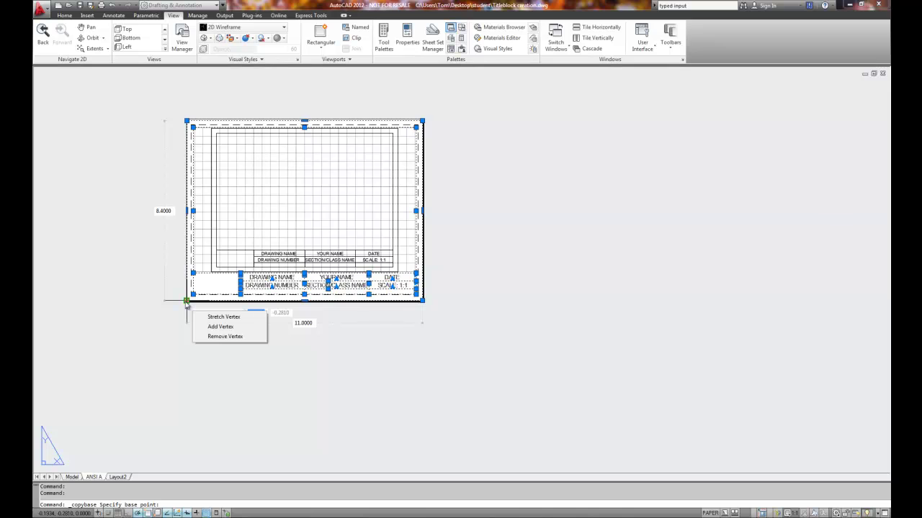
# Paste the title block onto Layout2's sheet, zoom to see it, and select its viewport.
pyautogui.click(117, 478)
pyautogui.rightClick(262, 298)
pyautogui.moveTo(317, 324)
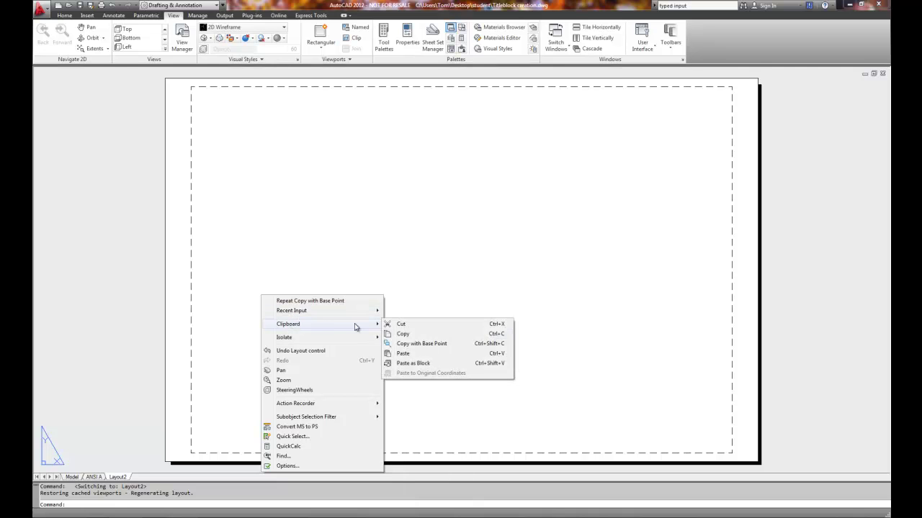
pyautogui.click(402, 354)
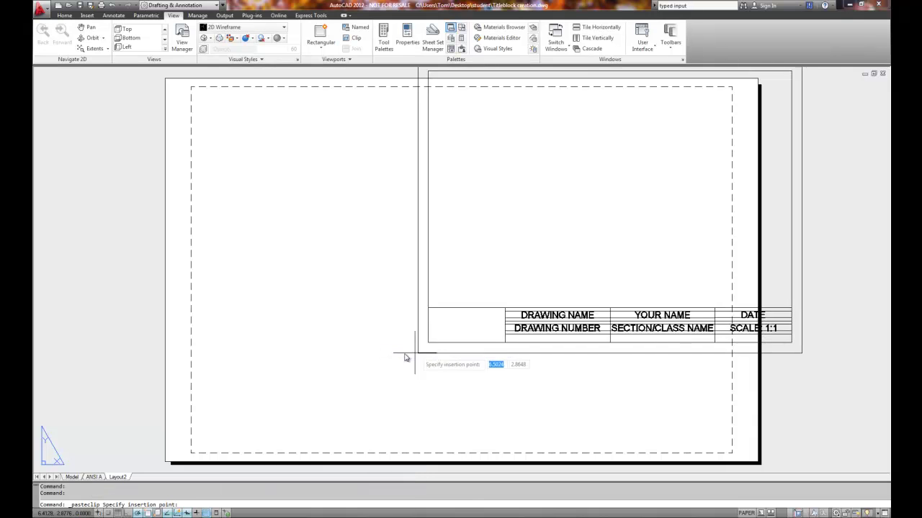
pyautogui.click(185, 465)
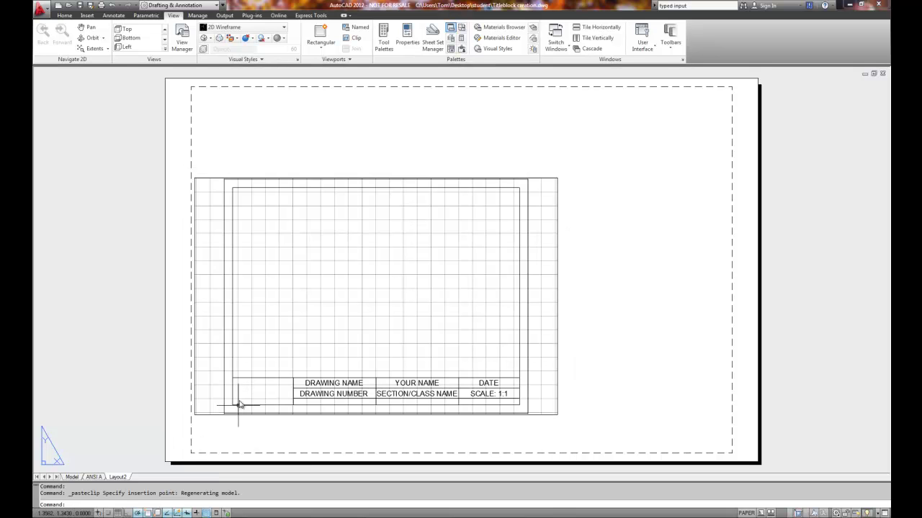
pyautogui.scroll(-2, 262, 366)
pyautogui.scroll(1, 263, 367)
pyautogui.scroll(-1, 316, 321)
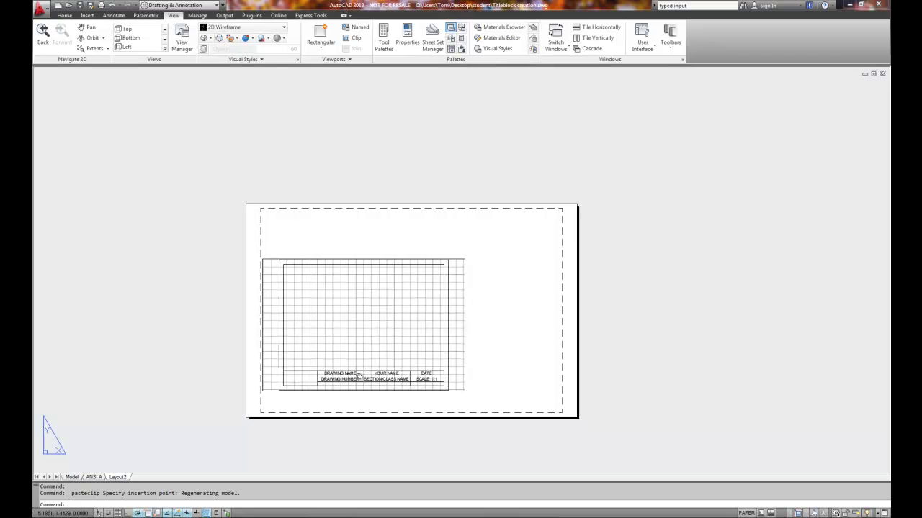
pyautogui.scroll(-1, 272, 288)
pyautogui.scroll(3, 272, 288)
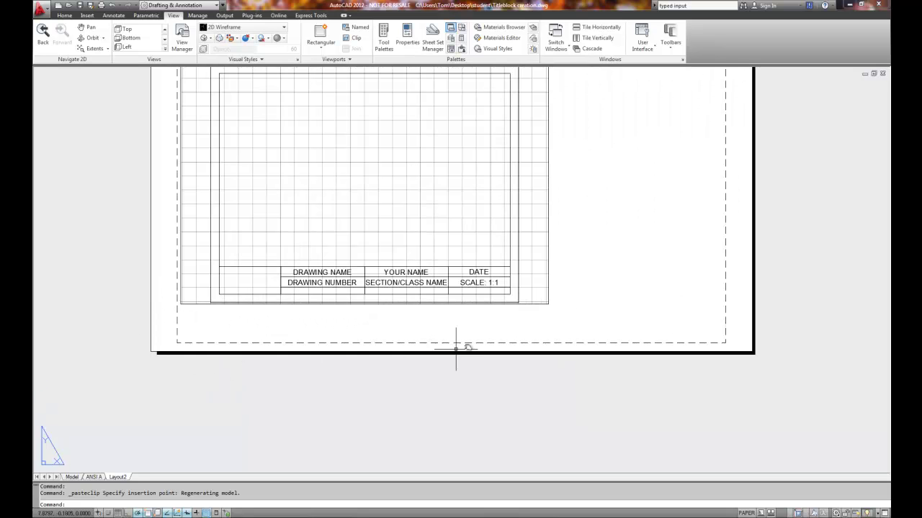
pyautogui.scroll(-1, 591, 266)
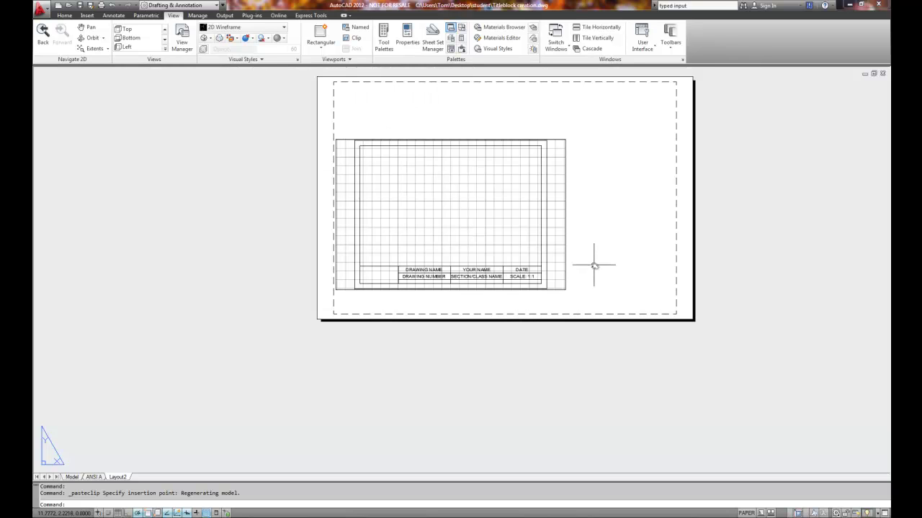
pyautogui.click(341, 140)
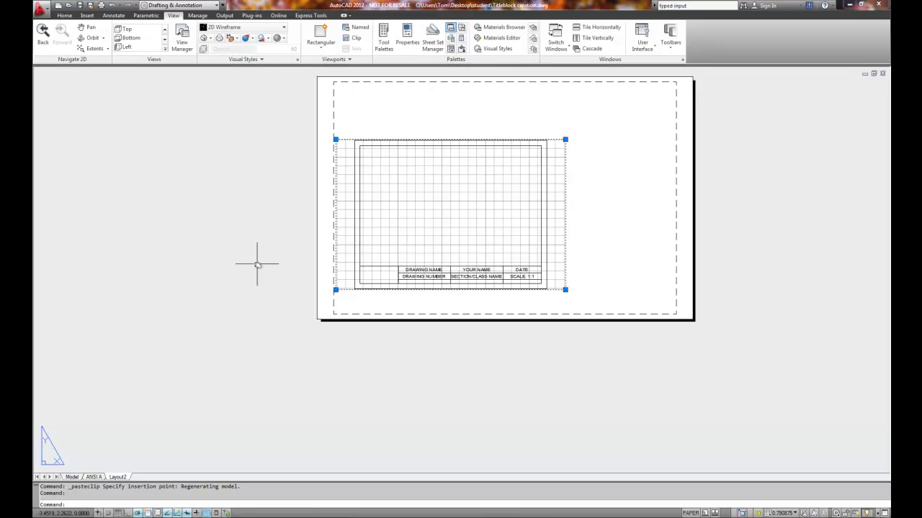
# Erase the pasted viewport and re-paste the title block at a point inside the sheet border.
pyautogui.press('Delete')
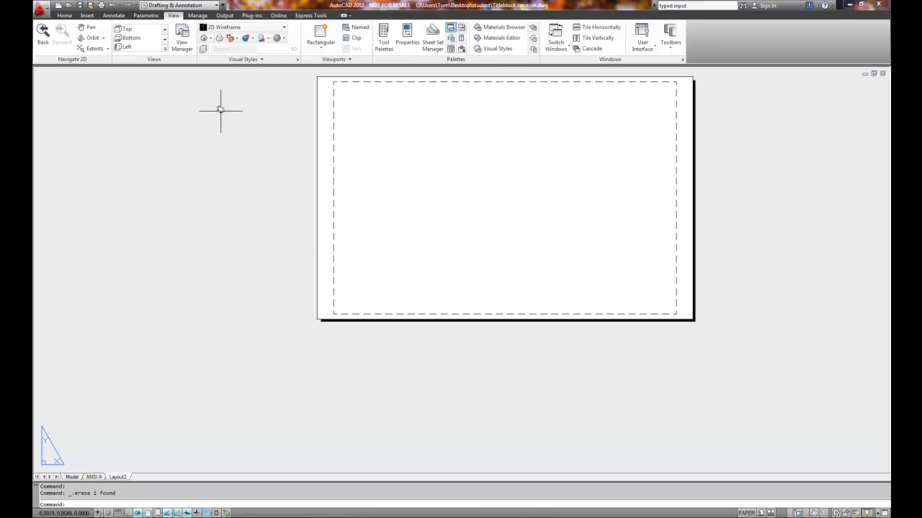
pyautogui.rightClick(331, 233)
pyautogui.moveTo(397, 265)
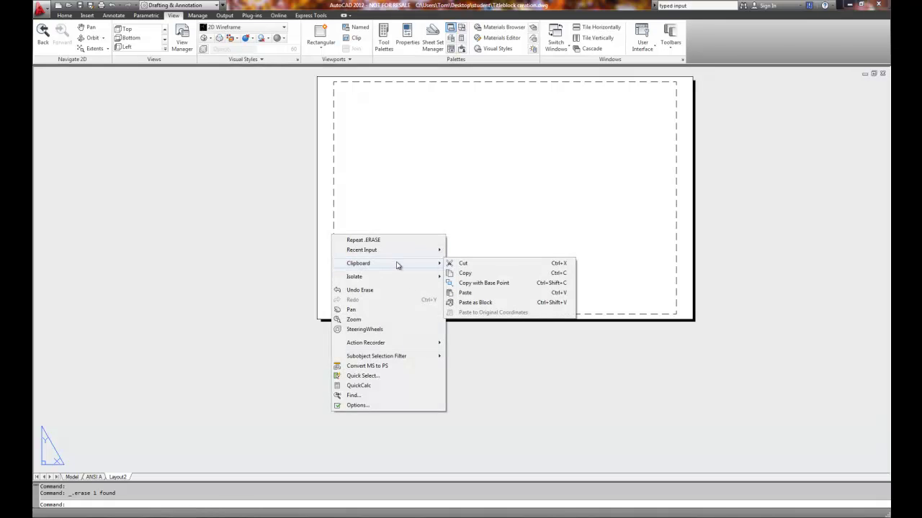
pyautogui.click(472, 293)
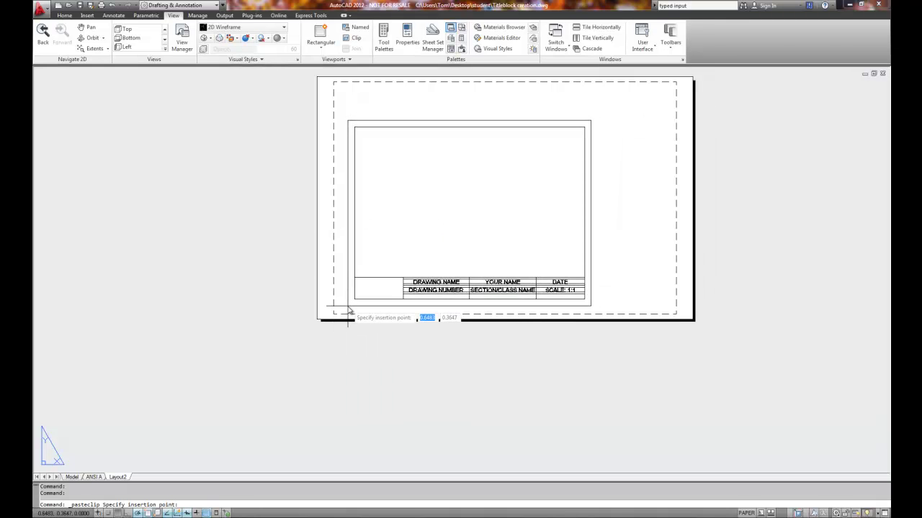
pyautogui.click(344, 309)
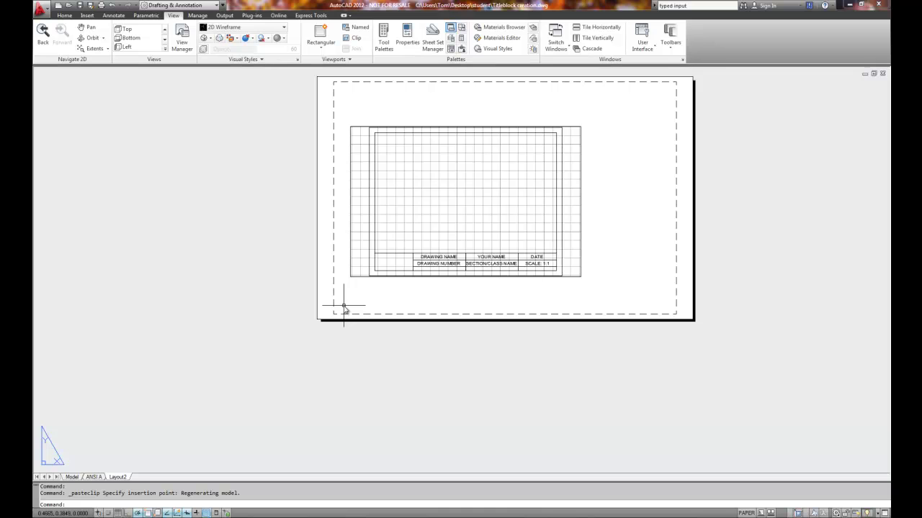
# Grip-stretch the pasted viewport's bottom-right corner outward to a new position.
pyautogui.click(349, 279)
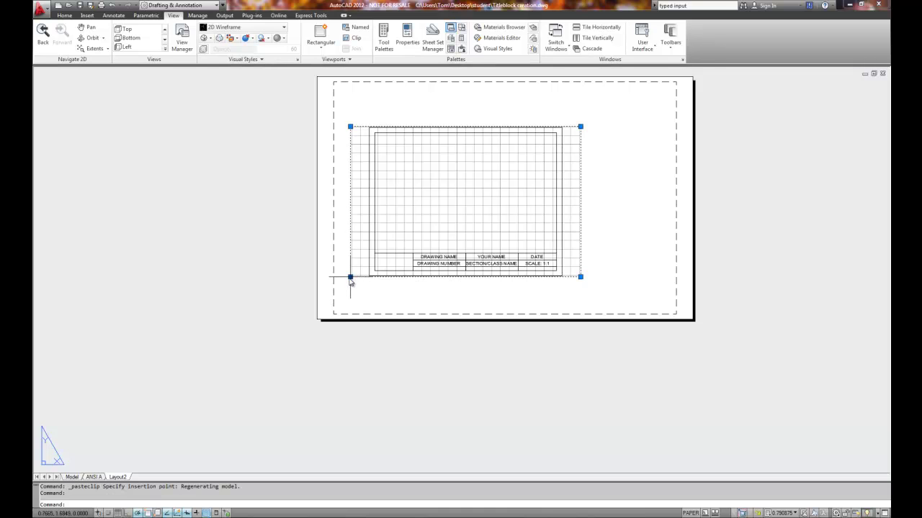
pyautogui.click(351, 278)
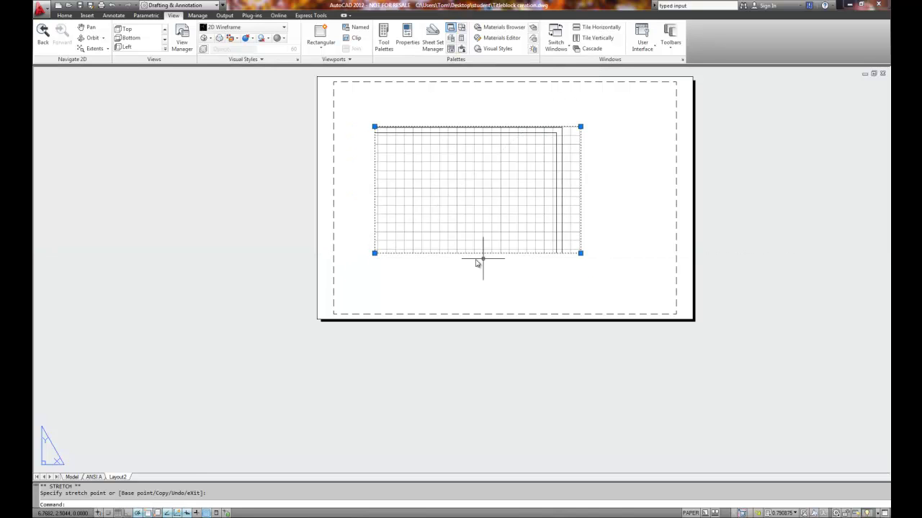
pyautogui.click(581, 253)
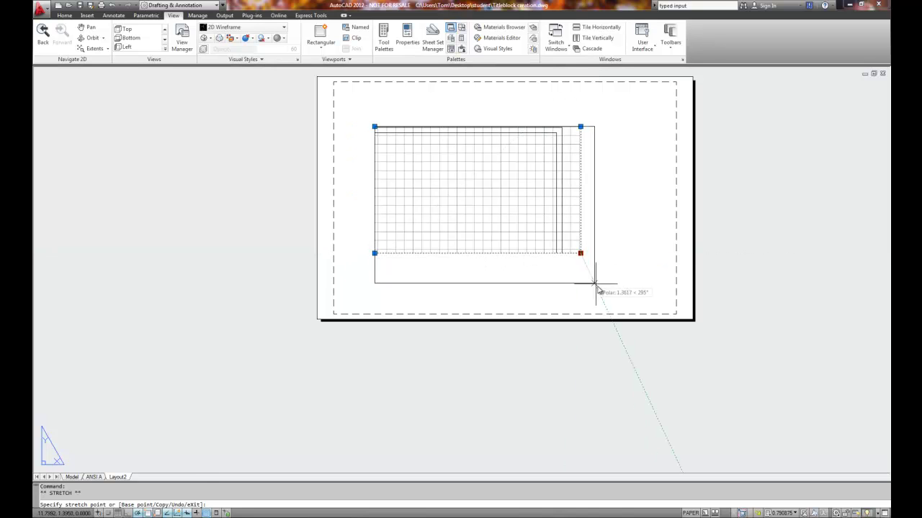
pyautogui.click(601, 289)
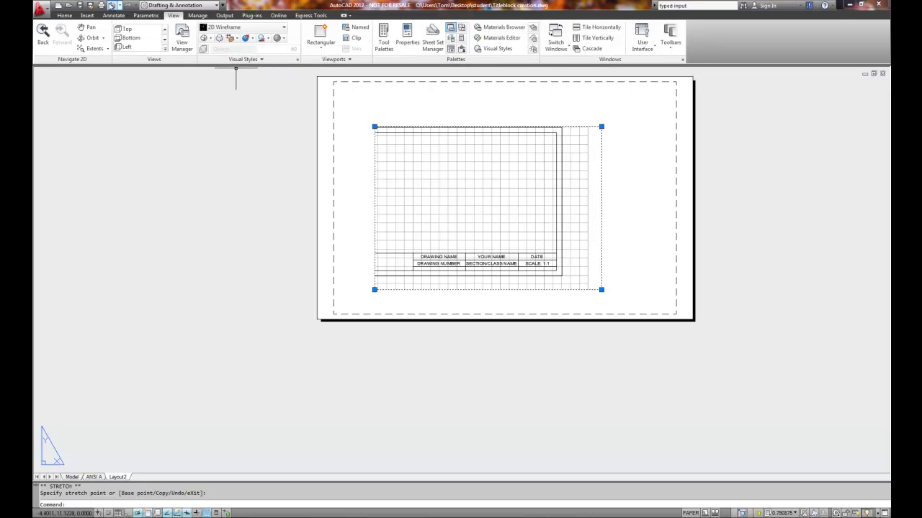
# Undo the stretch and the pasted title block, then return to the ANSI A layout.
pyautogui.click(112, 5)
pyautogui.hotkey('ctrl', 'z')
pyautogui.hotkey('ctrl', 'z')
pyautogui.click(93, 477)
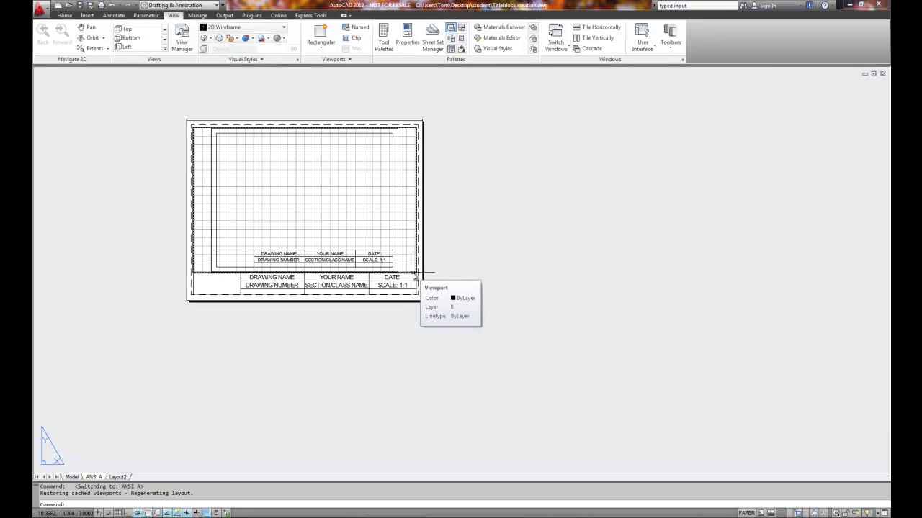
# Erase the ANSI A viewport, then copy the remaining 17 title block objects from the lower-left corner.
pyautogui.click(415, 275)
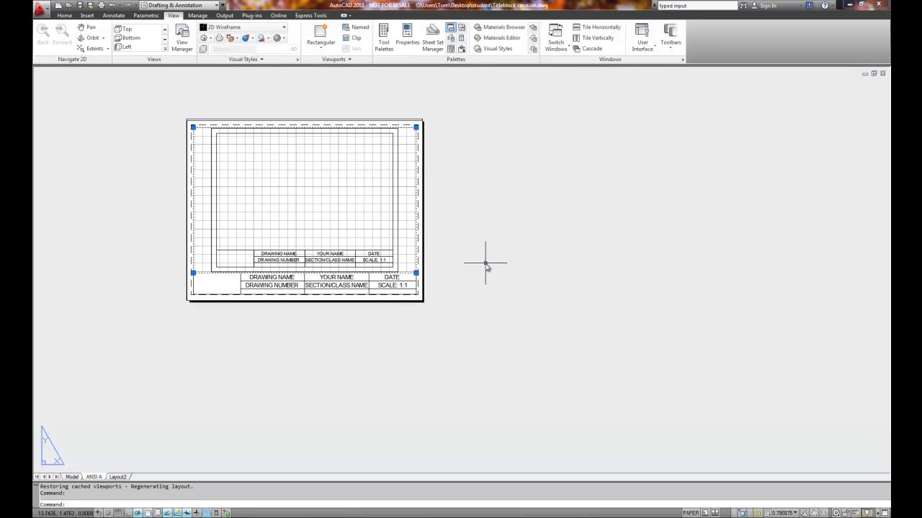
pyautogui.press('Delete')
pyautogui.click(157, 106)
pyautogui.click(458, 324)
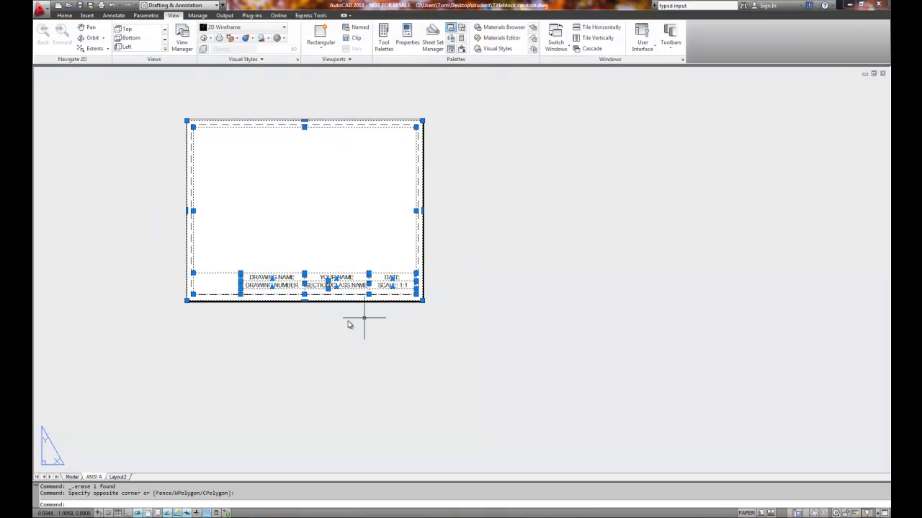
pyautogui.rightClick(193, 308)
pyautogui.moveTo(226, 333)
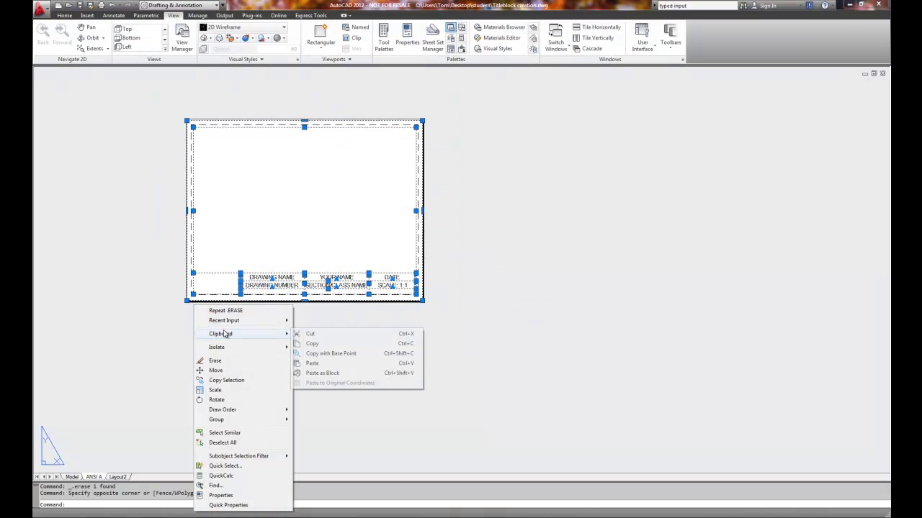
pyautogui.click(330, 354)
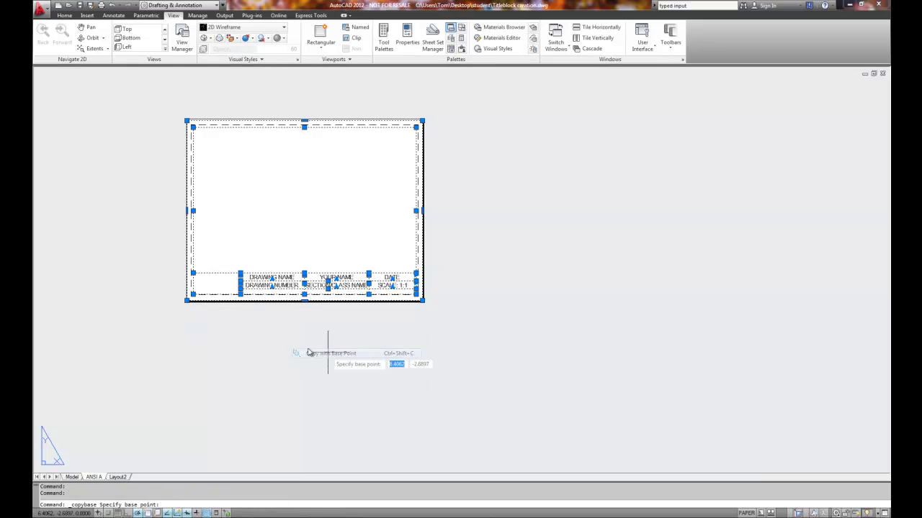
pyautogui.click(187, 301)
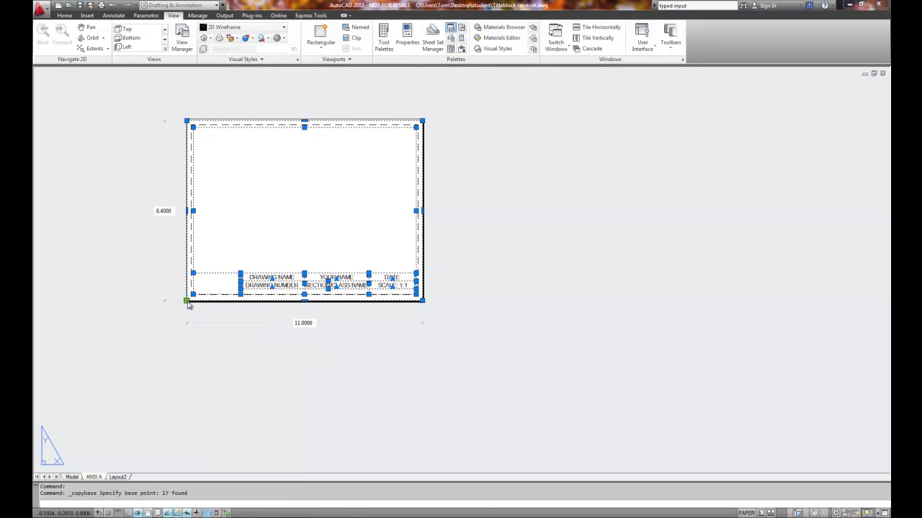
# Switch to Layout2 and zoom and pan until the whole ANSI B sheet with its title block is visible.
pyautogui.click(118, 477)
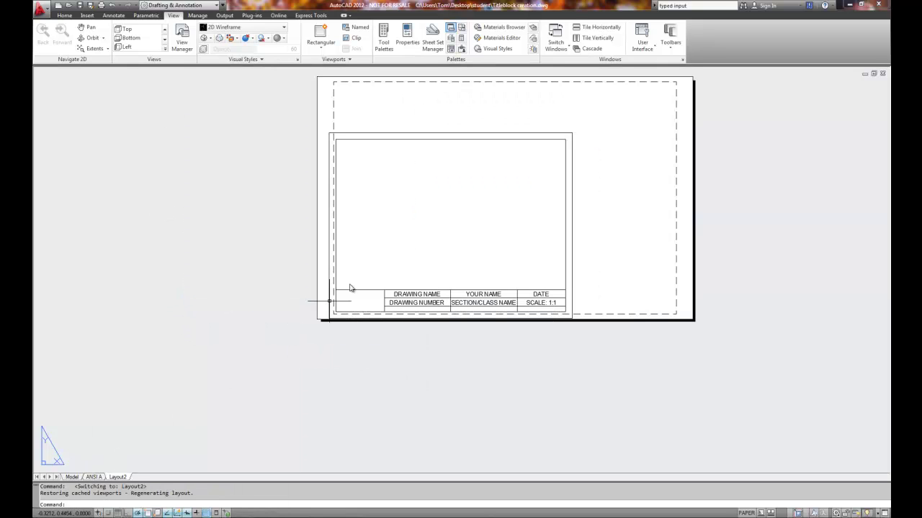
pyautogui.click(353, 134)
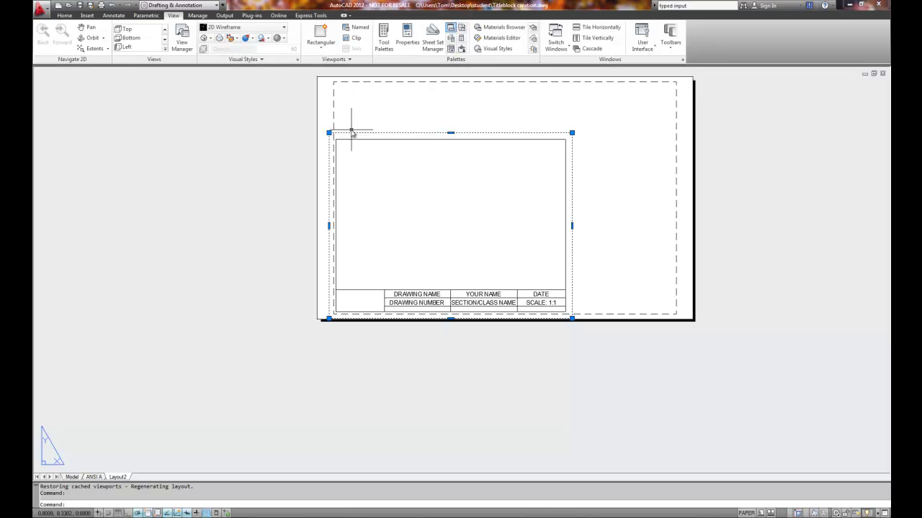
pyautogui.click(266, 222)
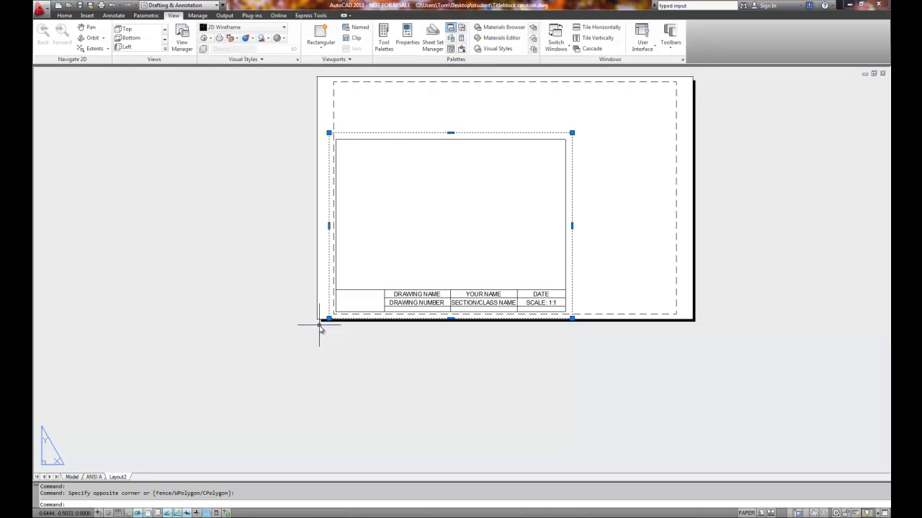
pyautogui.scroll(-2, 346, 317)
pyautogui.scroll(6, 364, 313)
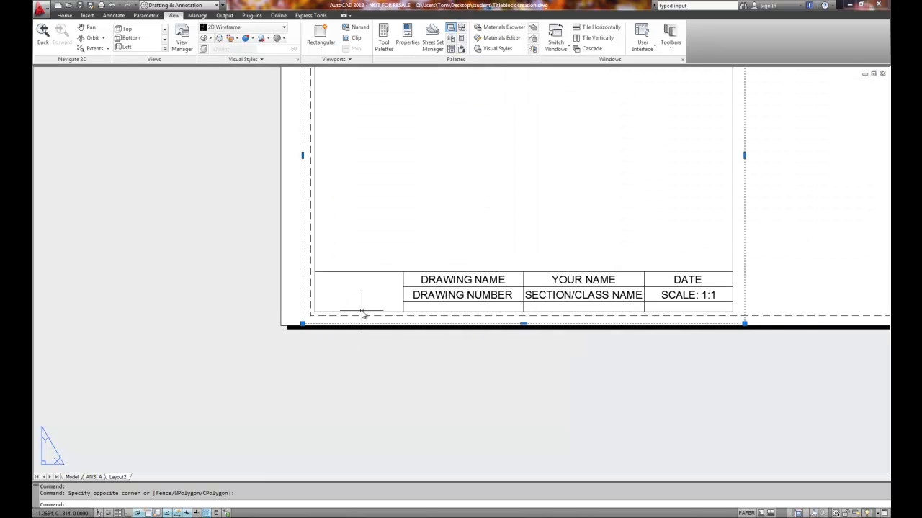
pyautogui.click(92, 477)
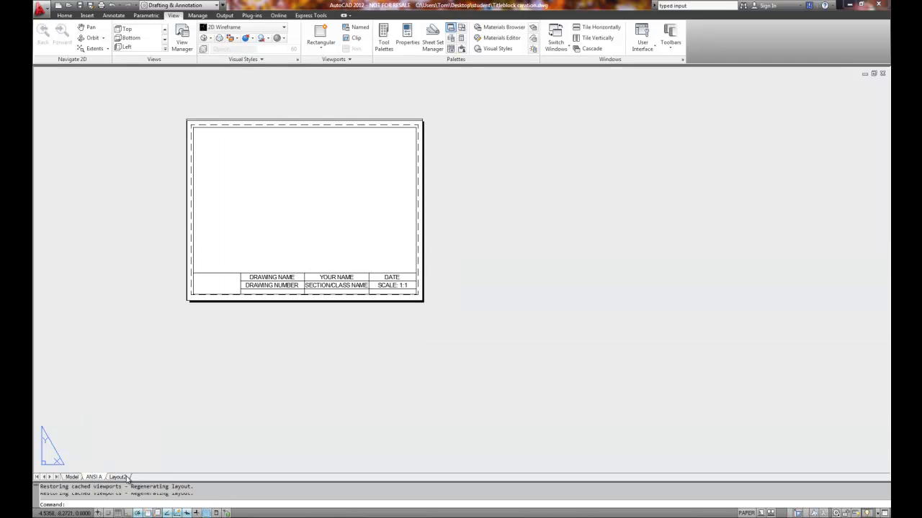
pyautogui.click(120, 477)
pyautogui.scroll(-5, 447, 364)
pyautogui.moveTo(487, 366); pyautogui.dragTo(323, 411, button='middle')
pyautogui.scroll(-3, 658, 272)
pyautogui.moveTo(663, 267); pyautogui.dragTo(597, 310, button='middle')
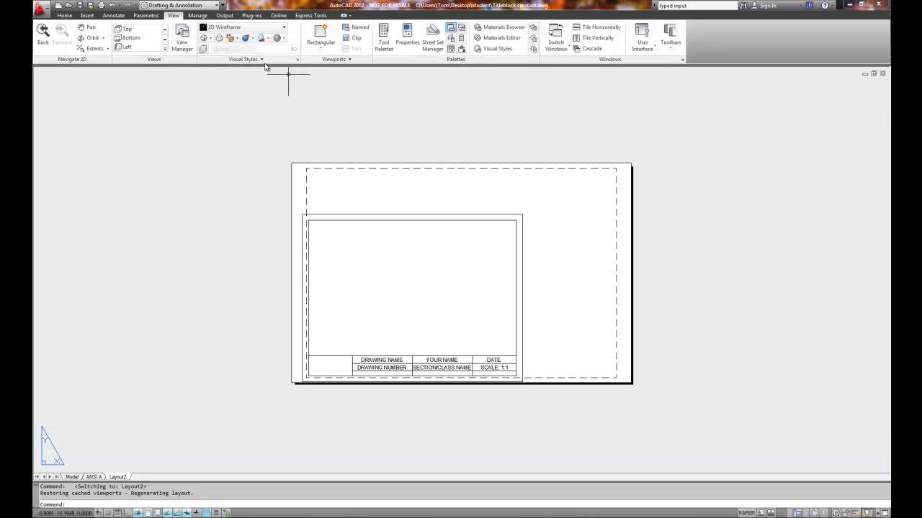
# Start Stretch and crossing-select the title block's top edge.
pyautogui.click(64, 16)
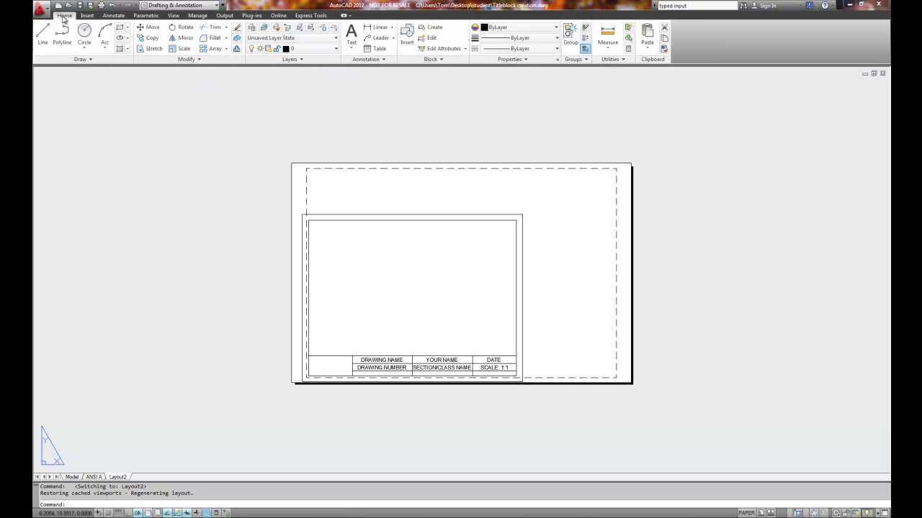
pyautogui.click(151, 48)
pyautogui.click(703, 141)
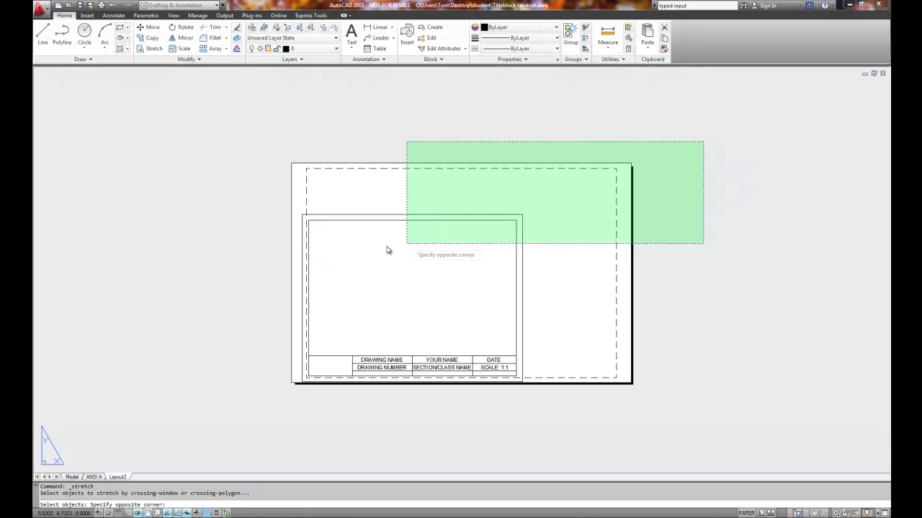
pyautogui.click(260, 247)
pyautogui.press('Return')
# Stretch the border's top-left corner up to the sheet's top, then show the full sheet.
pyautogui.scroll(4, 306, 232)
pyautogui.moveTo(306, 215); pyautogui.dragTo(311, 276, button='middle')
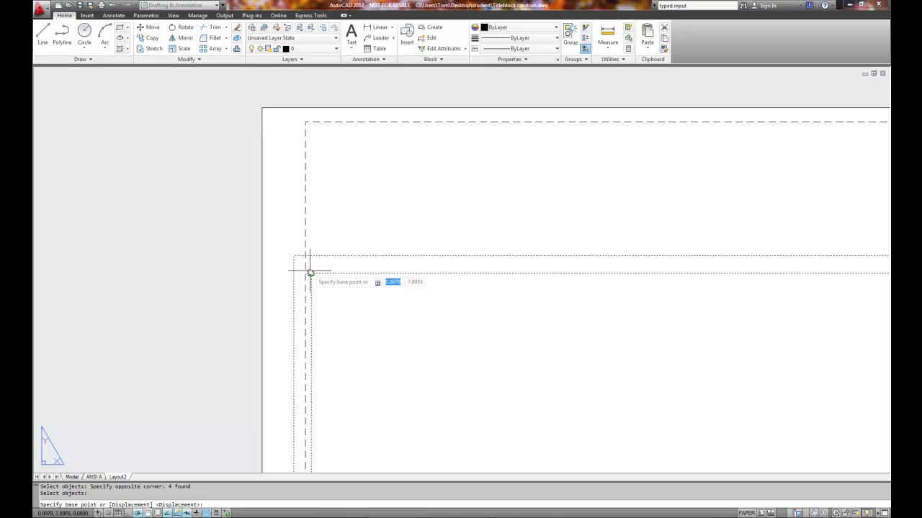
pyautogui.click(311, 276)
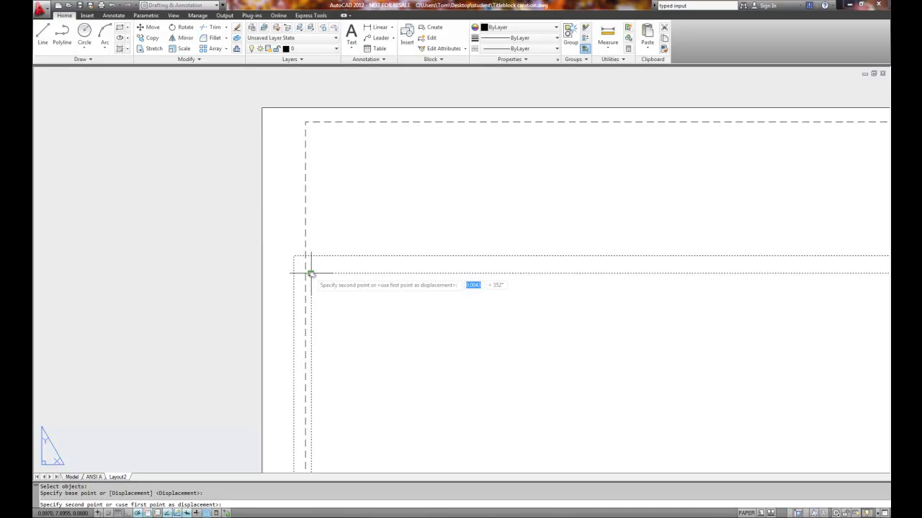
pyautogui.click(312, 127)
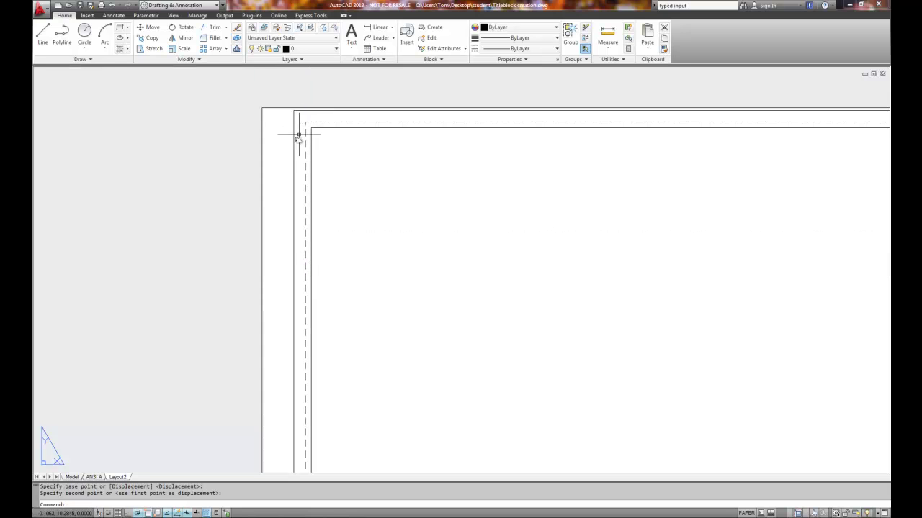
pyautogui.scroll(-5, 403, 198)
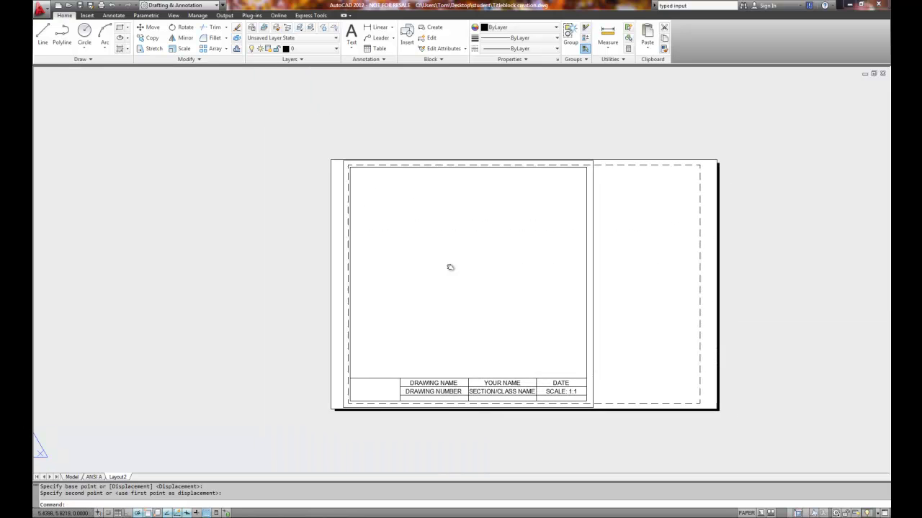
pyautogui.moveTo(416, 263); pyautogui.dragTo(416, 264, button='middle')
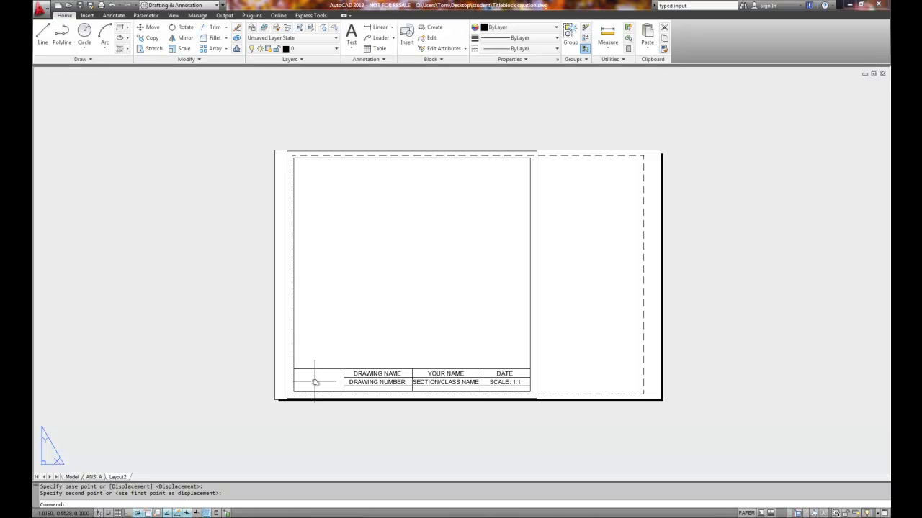
# Stretch the border's right side and title strip to the sheet's lower-right margin.
pyautogui.click(148, 48)
pyautogui.click(705, 114)
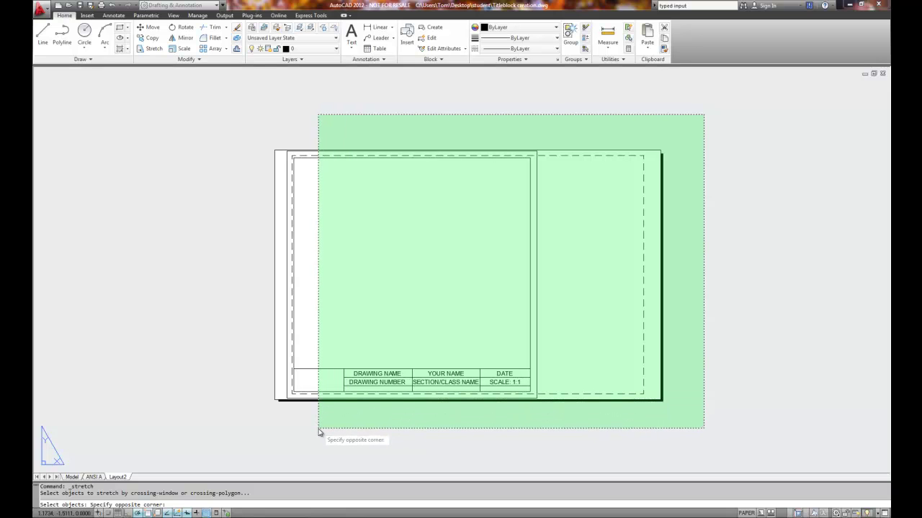
pyautogui.click(319, 430)
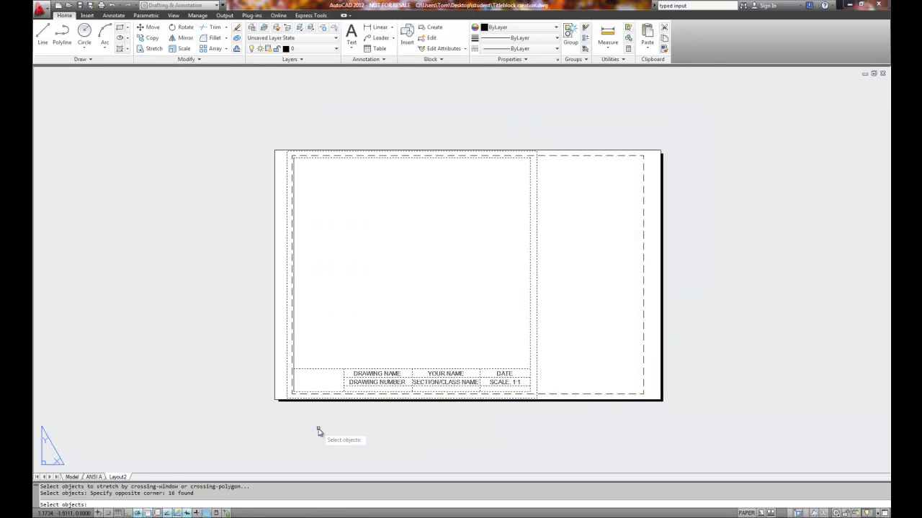
pyautogui.press('Return')
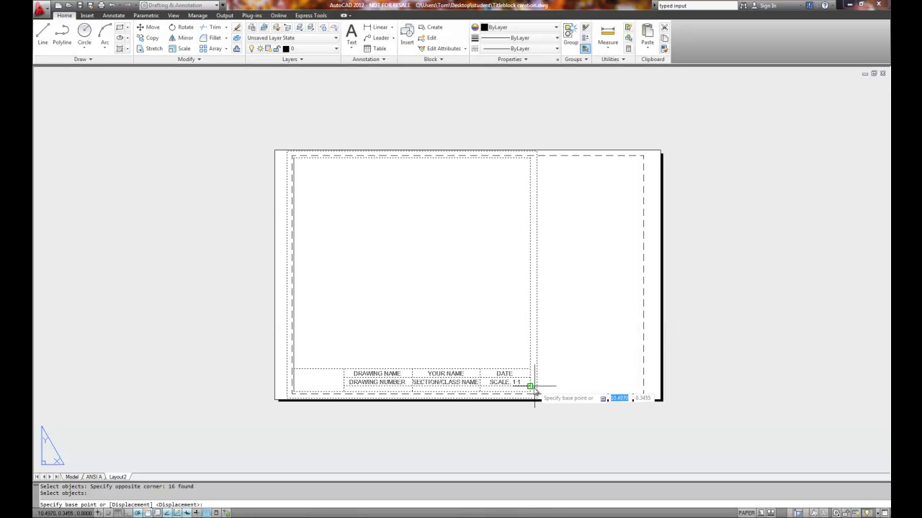
pyautogui.click(530, 393)
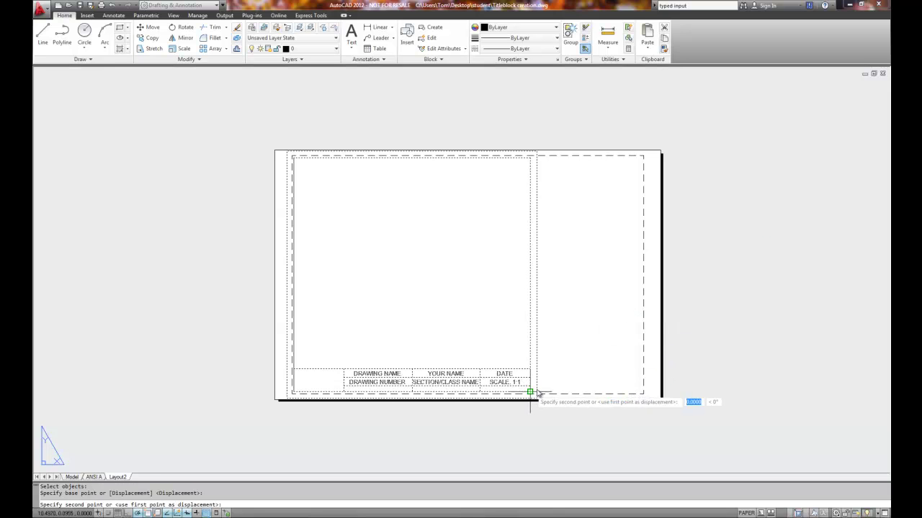
pyautogui.click(640, 395)
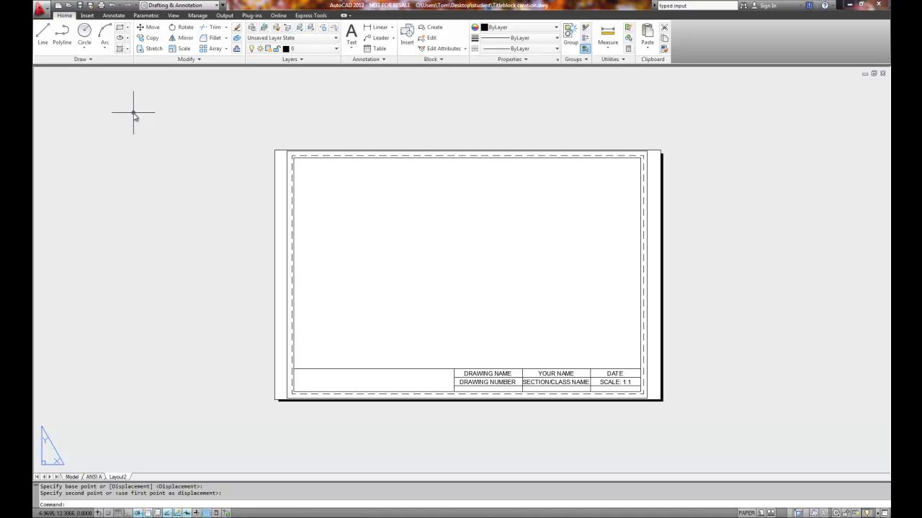
# Rename the Layout2 tab to 'ANSI B', correcting a mistyped name.
pyautogui.rightClick(117, 477)
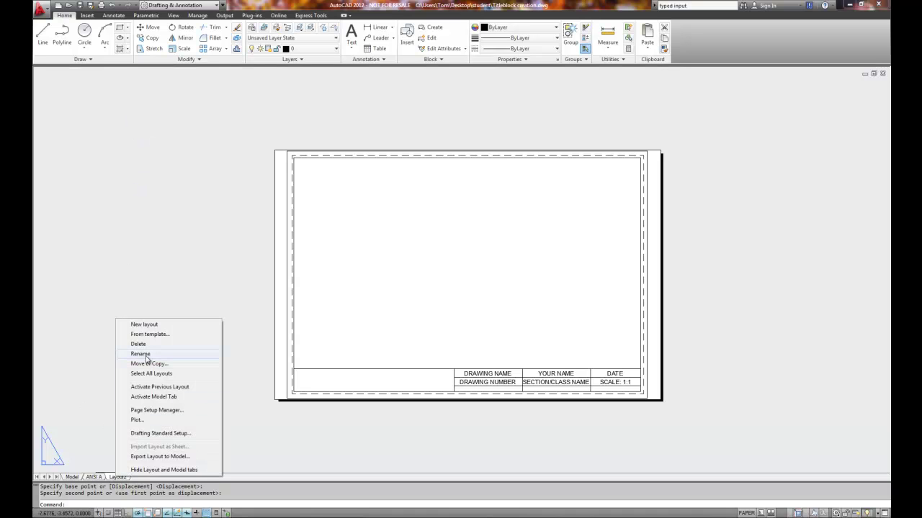
pyautogui.click(147, 359)
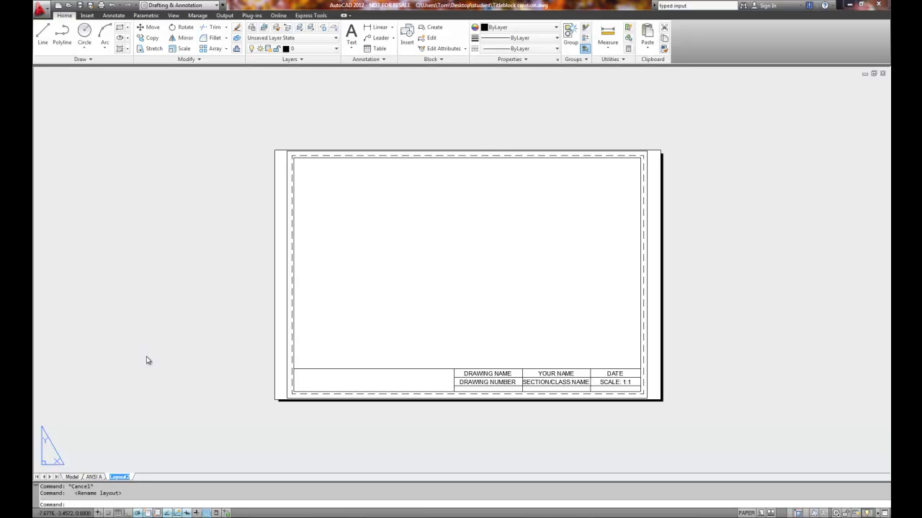
pyautogui.write('aNSI b')
pyautogui.press('BackSpace')
pyautogui.press('BackSpace')
pyautogui.press('BackSpace')
pyautogui.press('BackSpace')
pyautogui.press('BackSpace')
pyautogui.press('BackSpace')
pyautogui.write('ANSI B')
pyautogui.press('Return')
# Add a rectangular viewport filling the border on the ANSI B layout.
pyautogui.click(173, 15)
pyautogui.click(321, 36)
pyautogui.click(294, 158)
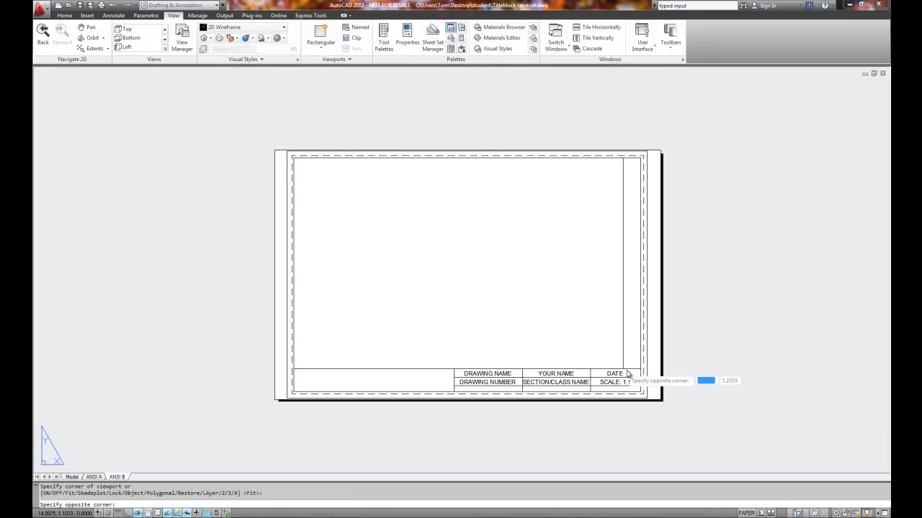
pyautogui.click(640, 371)
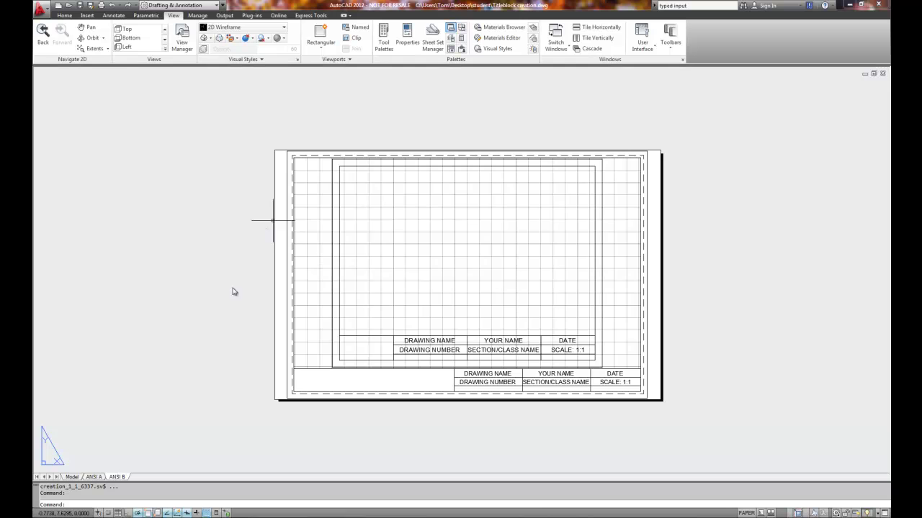
# Add a rectangular viewport above the title block on the ANSI A layout.
pyautogui.click(115, 477)
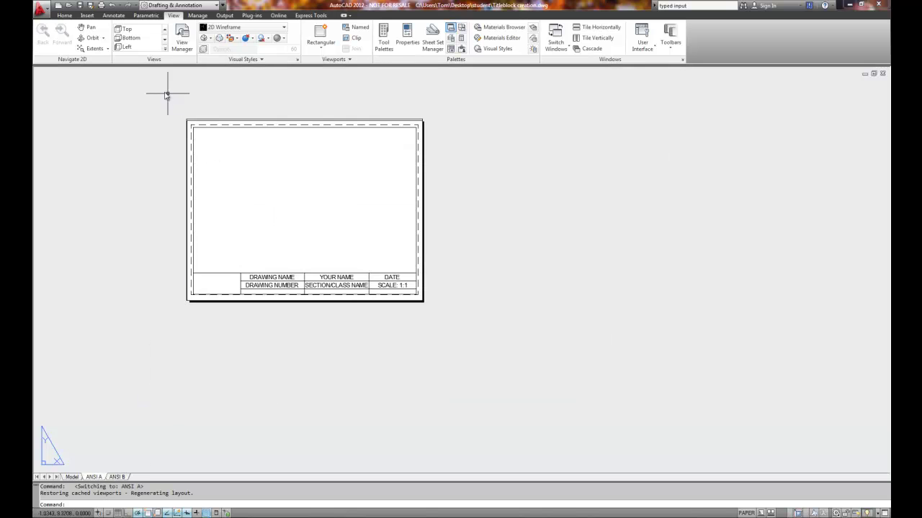
pyautogui.click(320, 36)
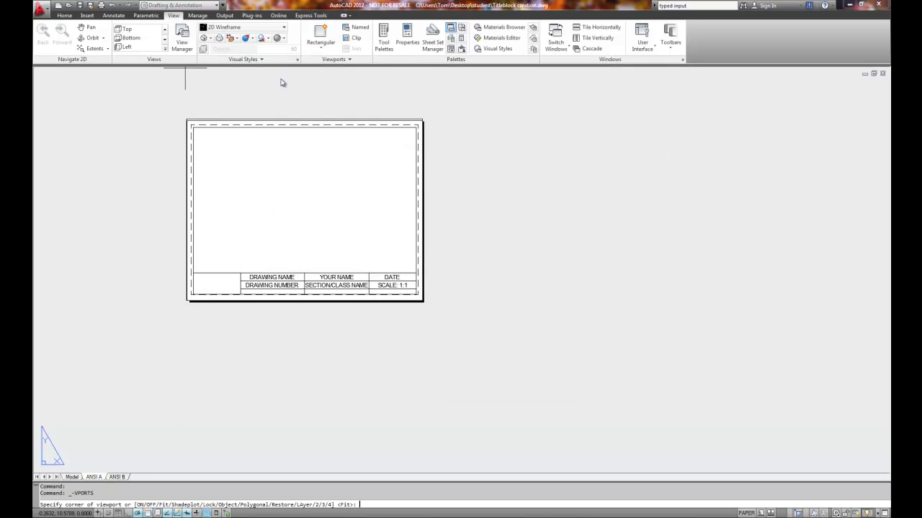
pyautogui.click(193, 127)
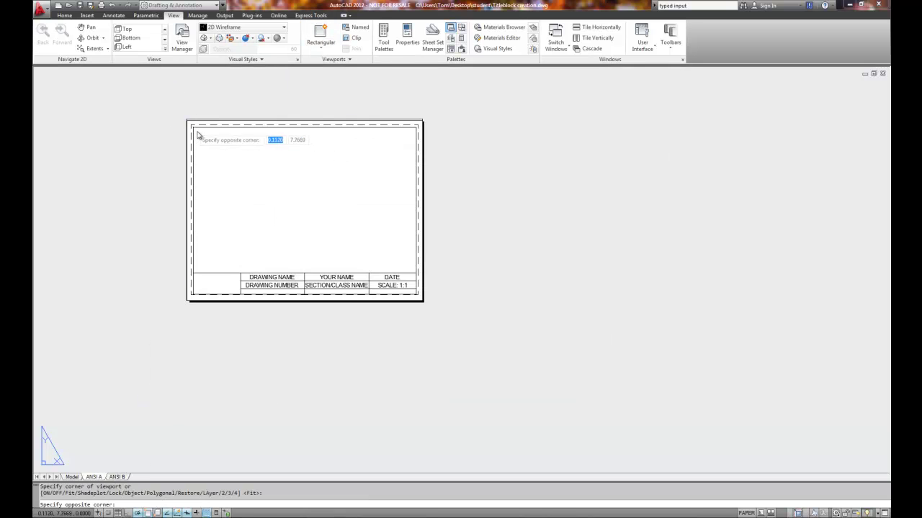
pyautogui.click(417, 272)
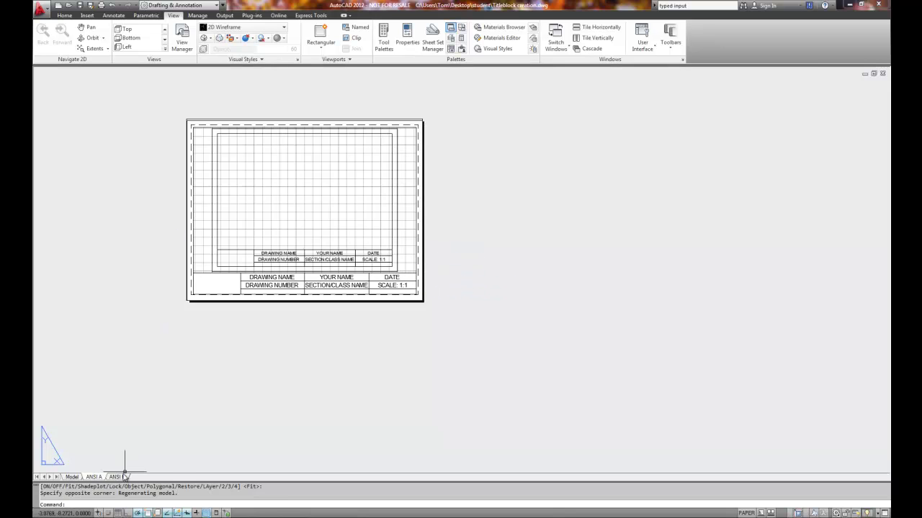
pyautogui.click(94, 477)
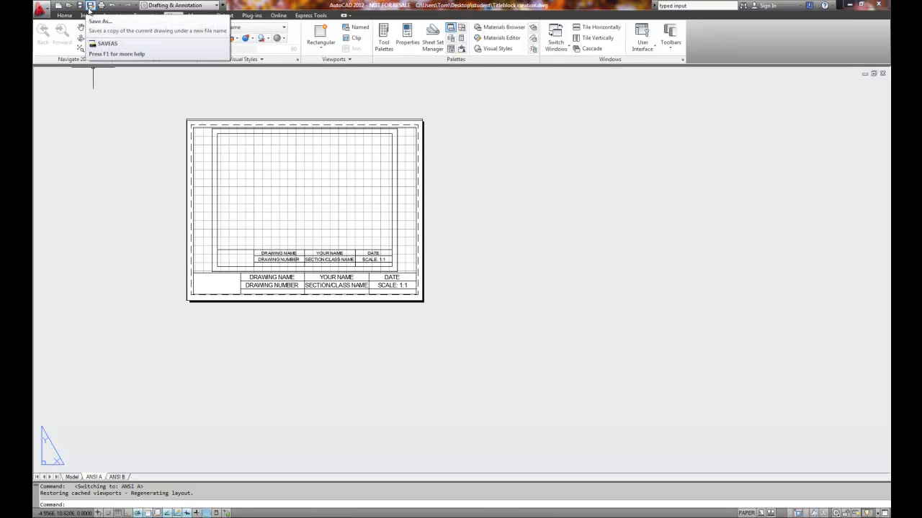
# Save the drawing over Titleblock creation.dwg, replacing the existing file.
pyautogui.click(90, 6)
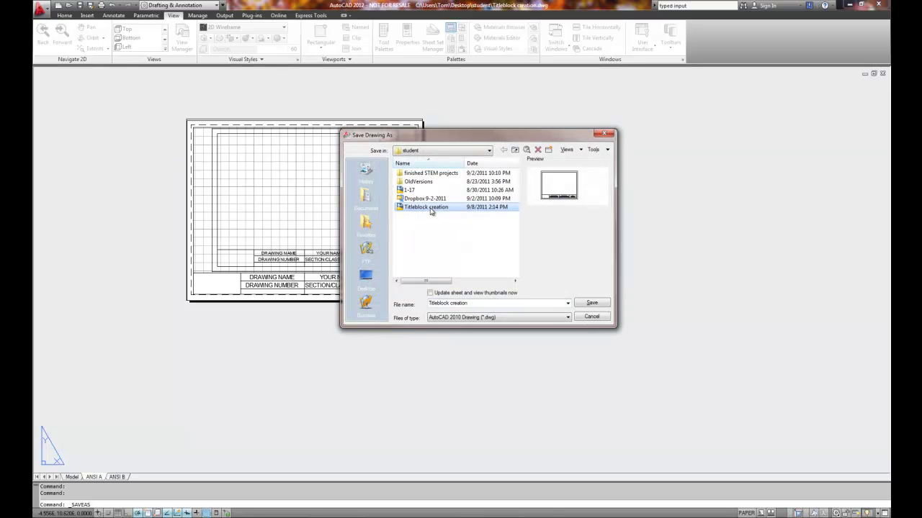
pyautogui.click(591, 302)
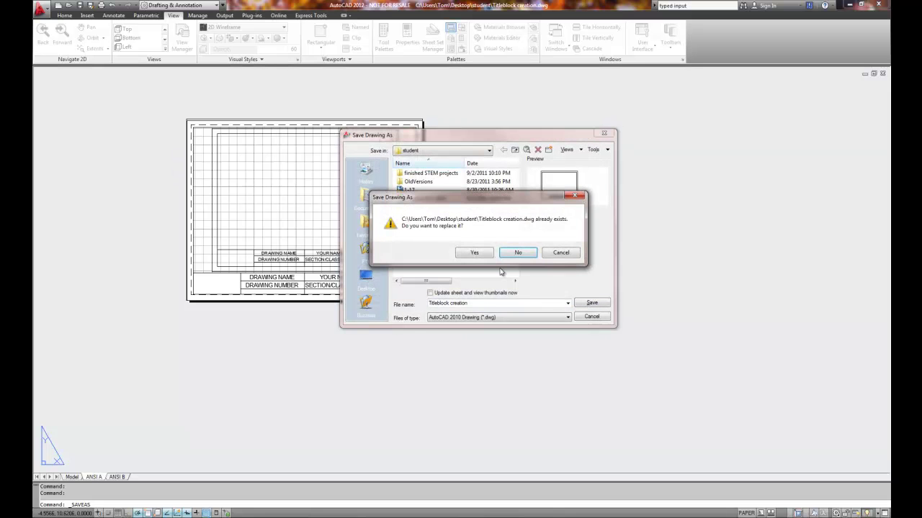
pyautogui.click(474, 253)
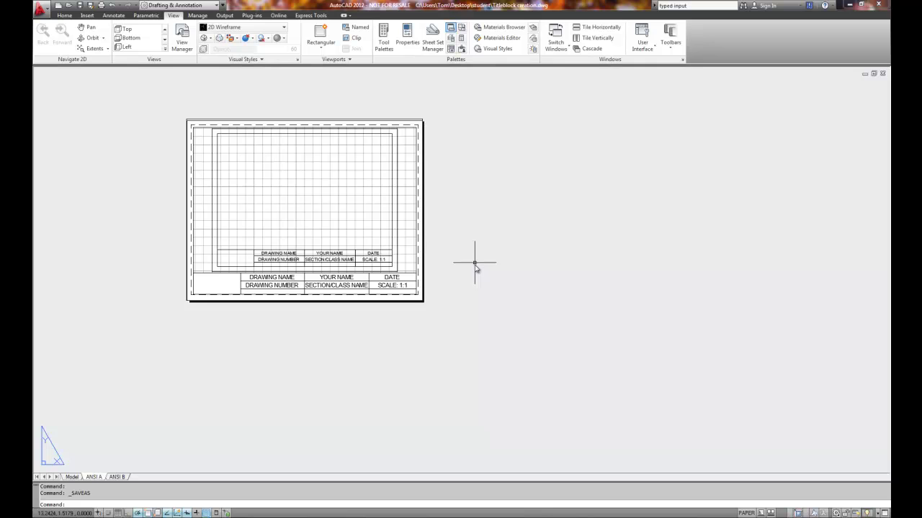
# Save as AutoCAD Drawing Template 'Titleblock creation.dwt' in the student folder, replacing the existing file.
pyautogui.click(90, 7)
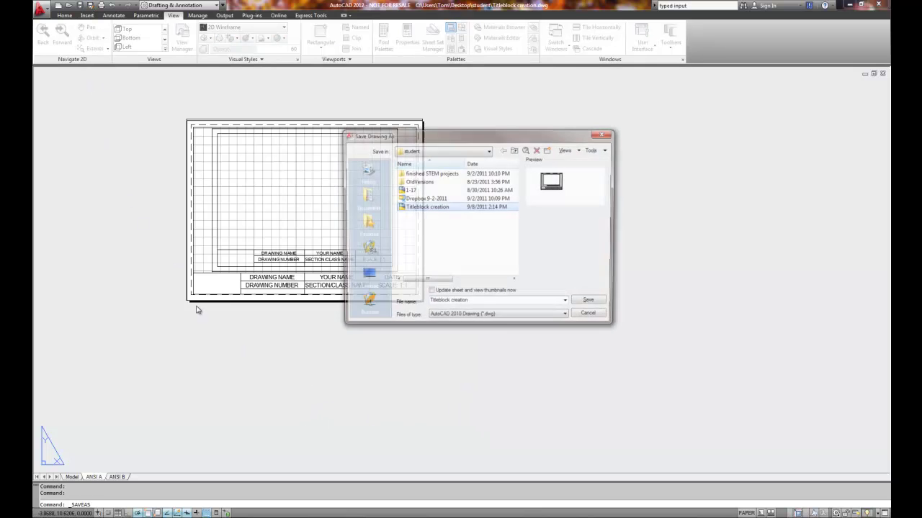
pyautogui.click(471, 321)
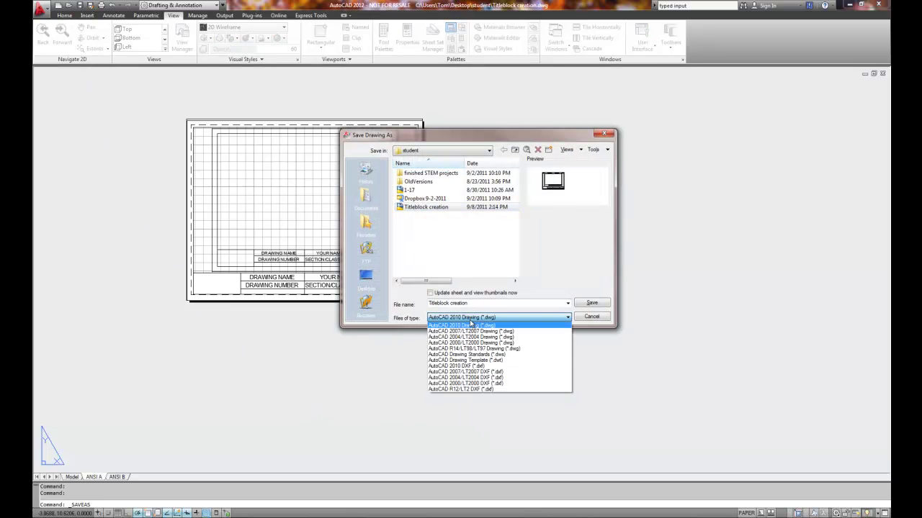
pyautogui.click(472, 362)
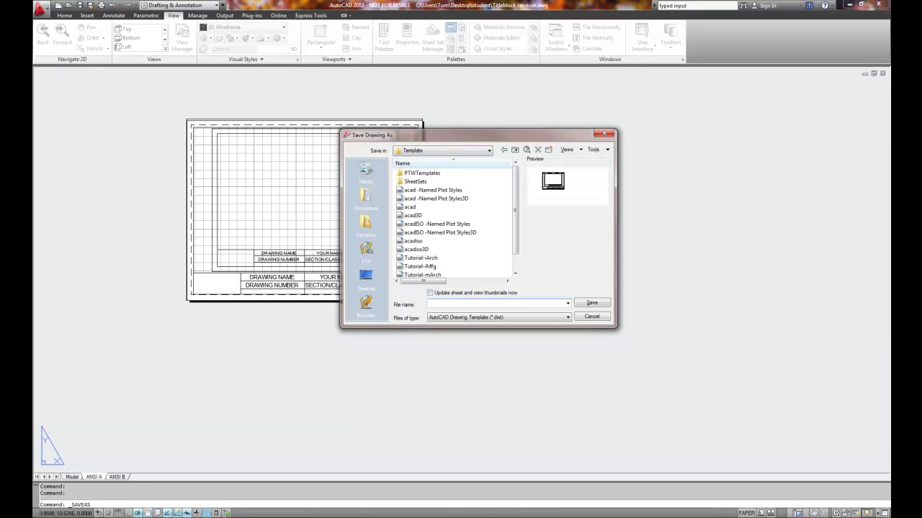
pyautogui.hotkey('alt', '1')
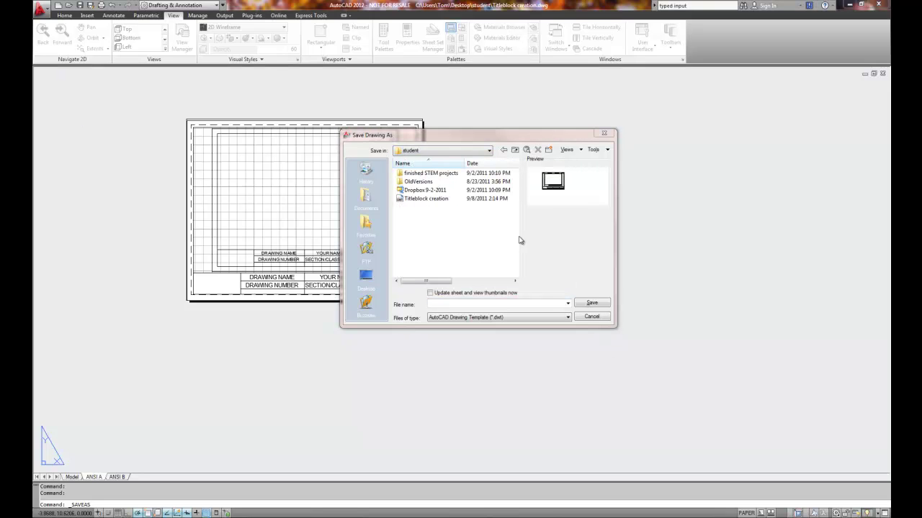
pyautogui.click(426, 198)
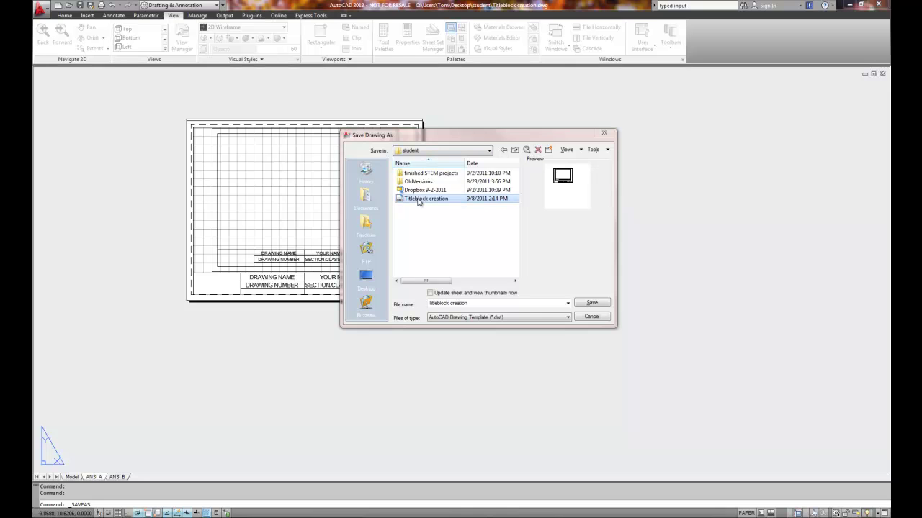
pyautogui.click(595, 304)
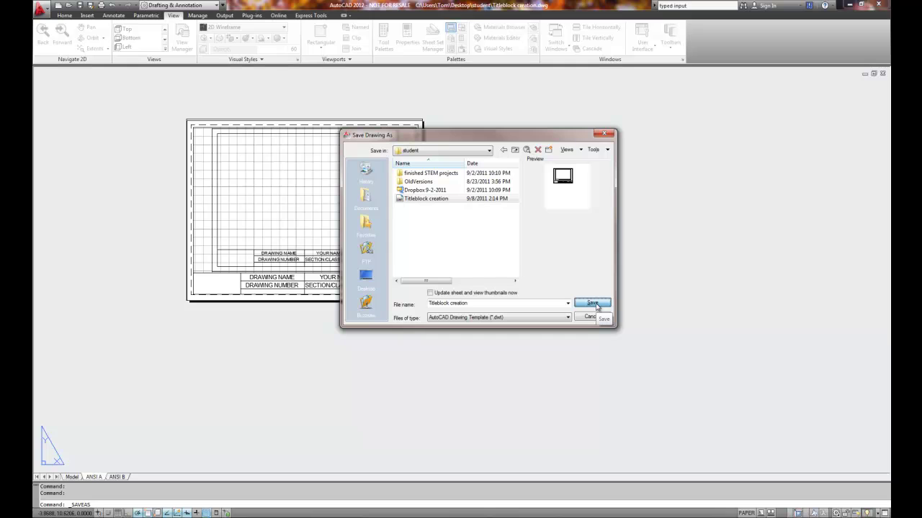
pyautogui.click(595, 304)
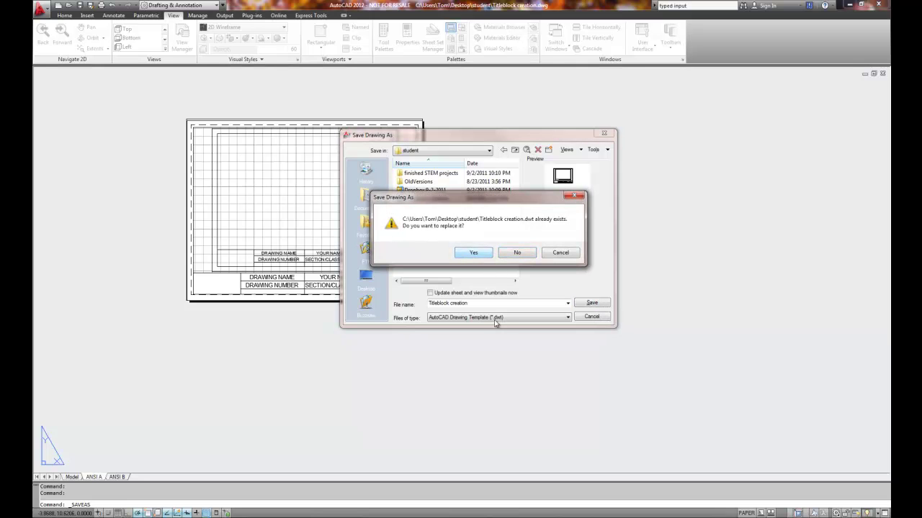
pyautogui.click(475, 253)
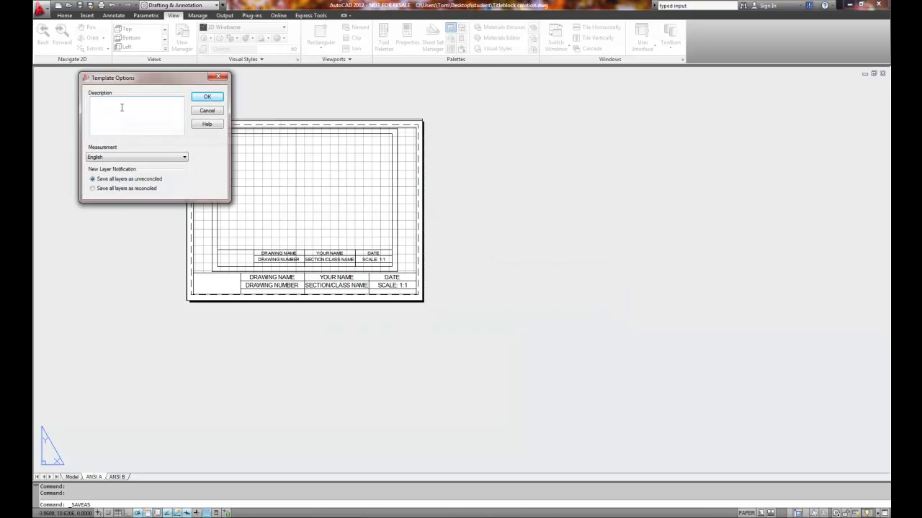
# Give the template the description 'ANSI A AND ANSI B TITLEBLOCKS' with English measurement.
pyautogui.write('aNSI a AND')
pyautogui.click(206, 98)
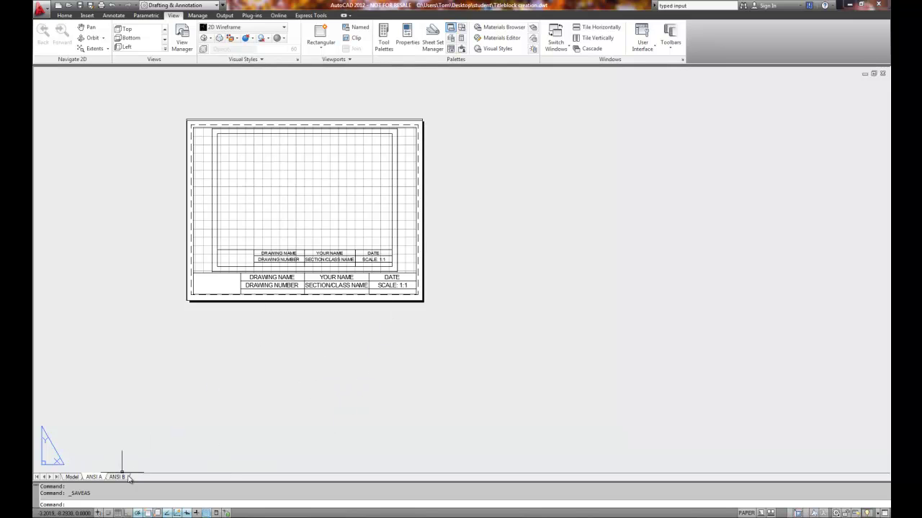
pyautogui.moveTo(119, 479)
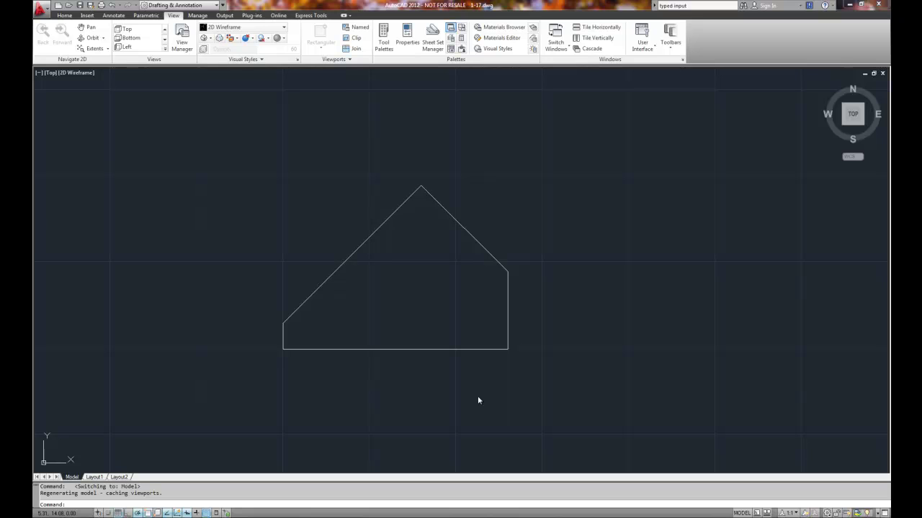
pyautogui.click(98, 477)
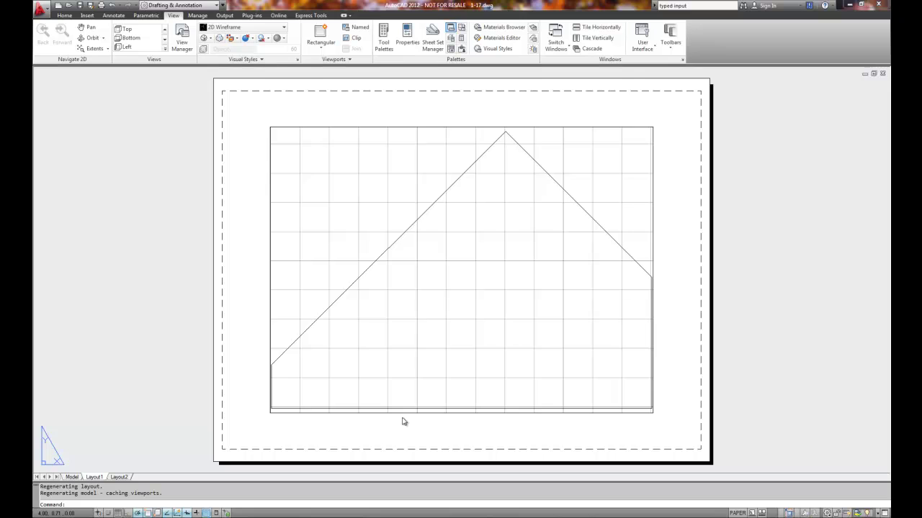
pyautogui.moveTo(397, 417)
pyautogui.click(72, 477)
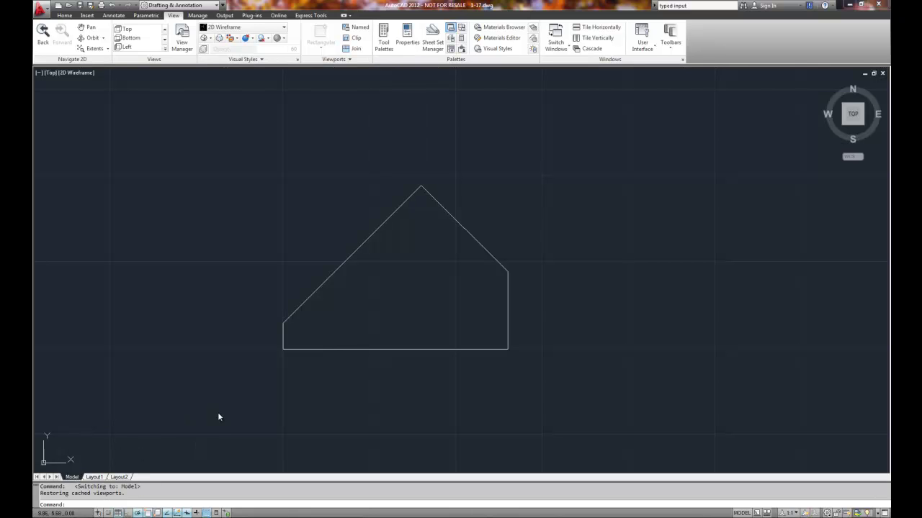
# Insert the ANSI A layout from Titleblock creation.dwt into 1-17.dwg.
pyautogui.rightClick(104, 478)
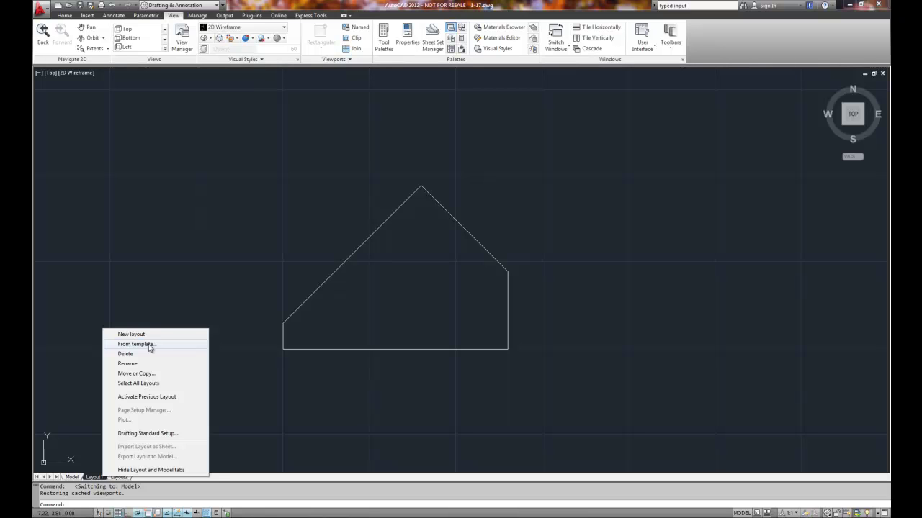
pyautogui.click(137, 345)
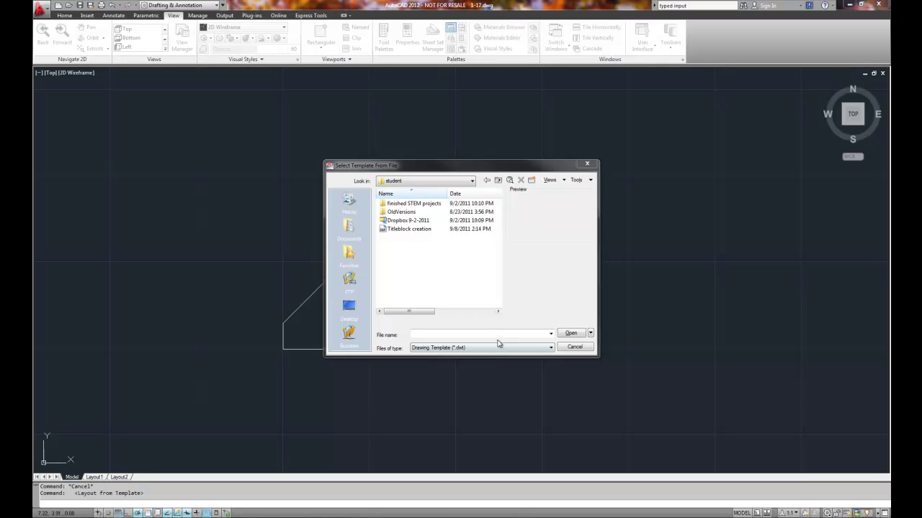
pyautogui.click(406, 229)
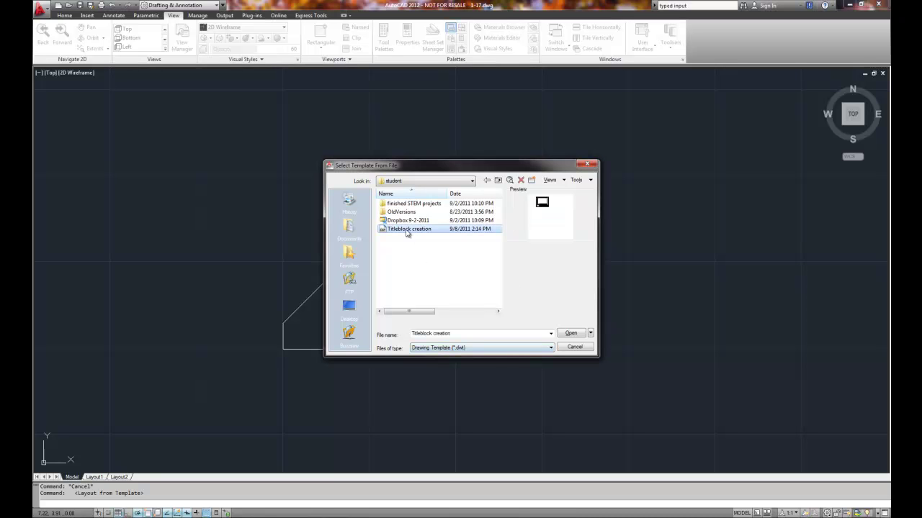
pyautogui.click(572, 333)
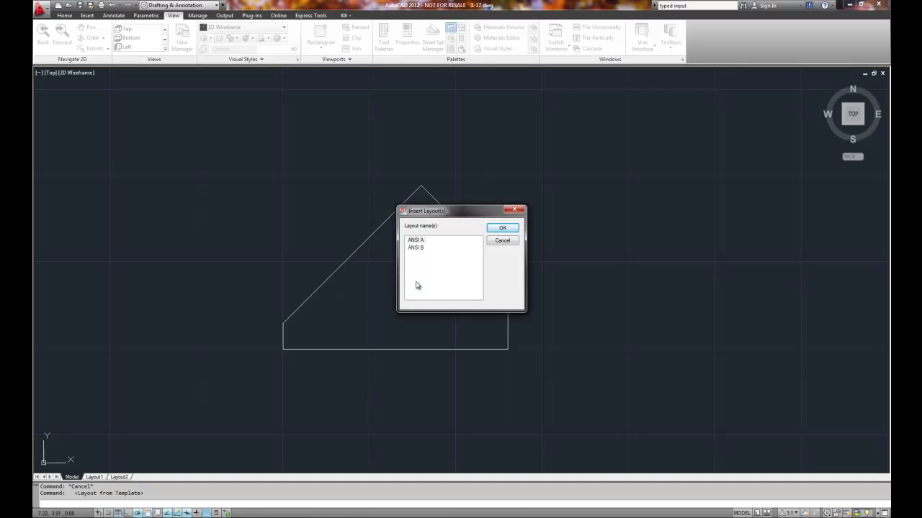
pyautogui.click(418, 241)
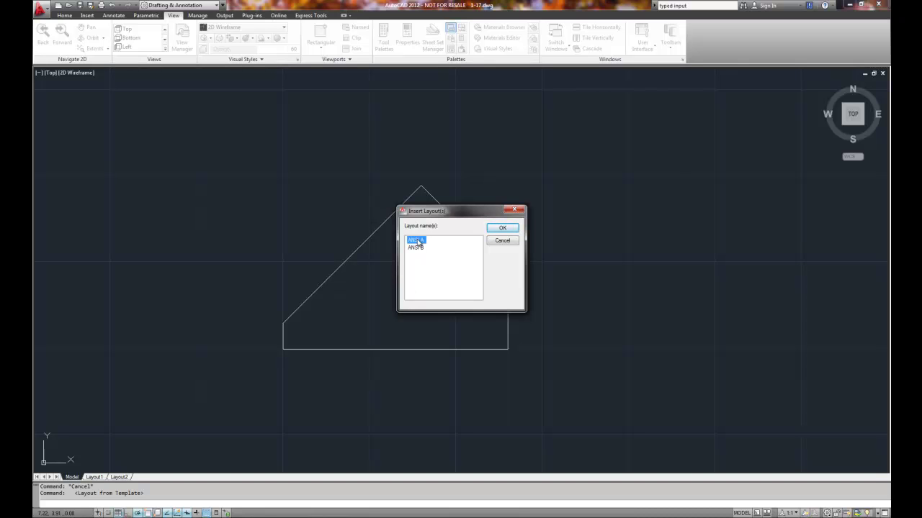
pyautogui.click(503, 228)
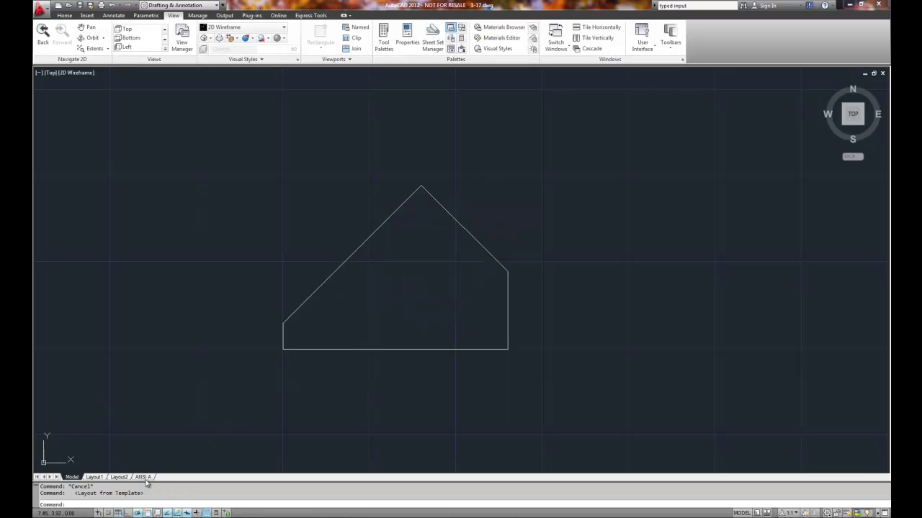
pyautogui.moveTo(145, 481)
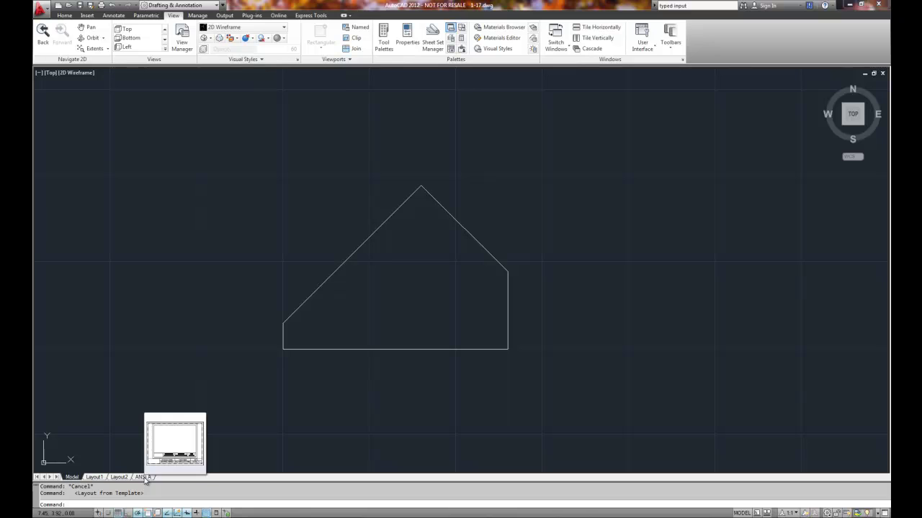
# Switch to the ANSI A layout and enlarge the sheet view.
pyautogui.click(144, 478)
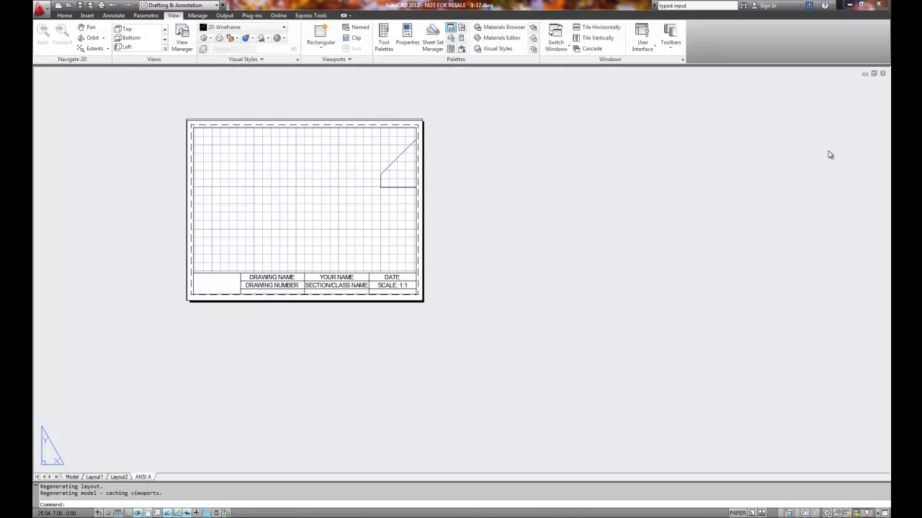
pyautogui.scroll(1, 636, 80)
pyautogui.moveTo(653, 96); pyautogui.dragTo(835, 111, button='middle')
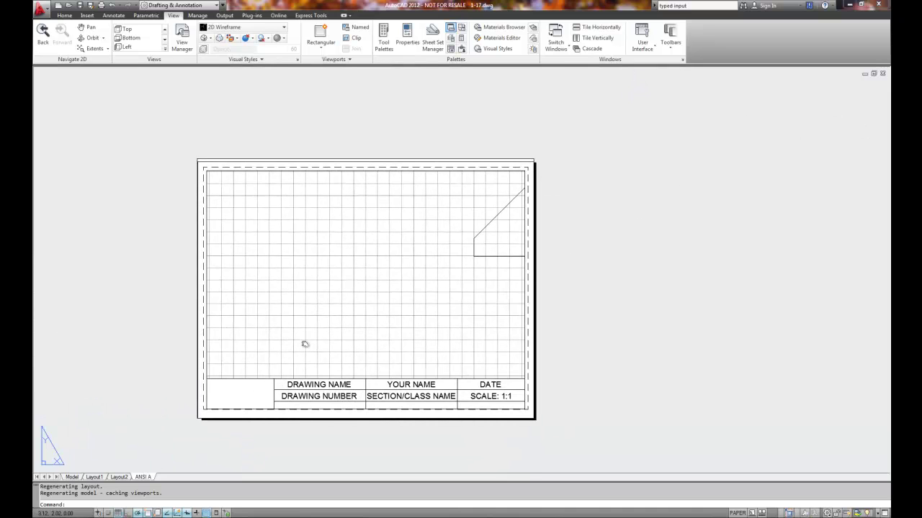
pyautogui.click(397, 275)
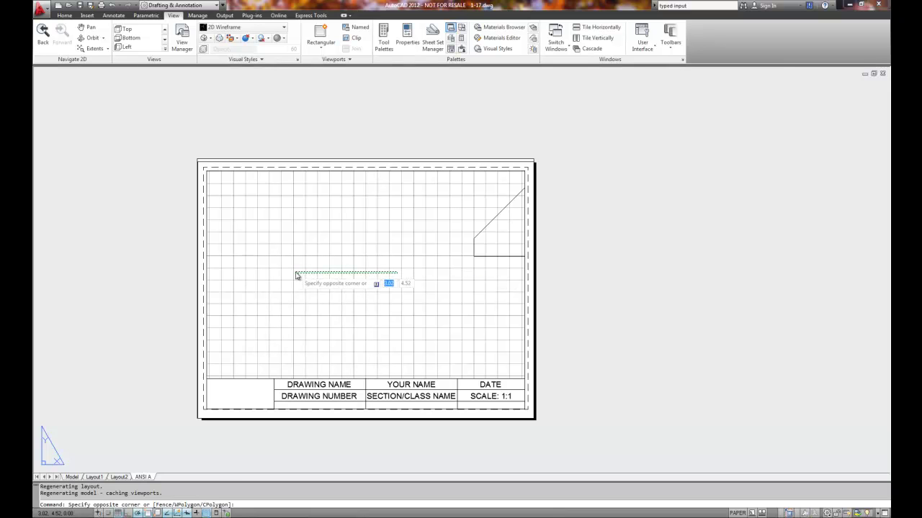
pyautogui.press('Escape')
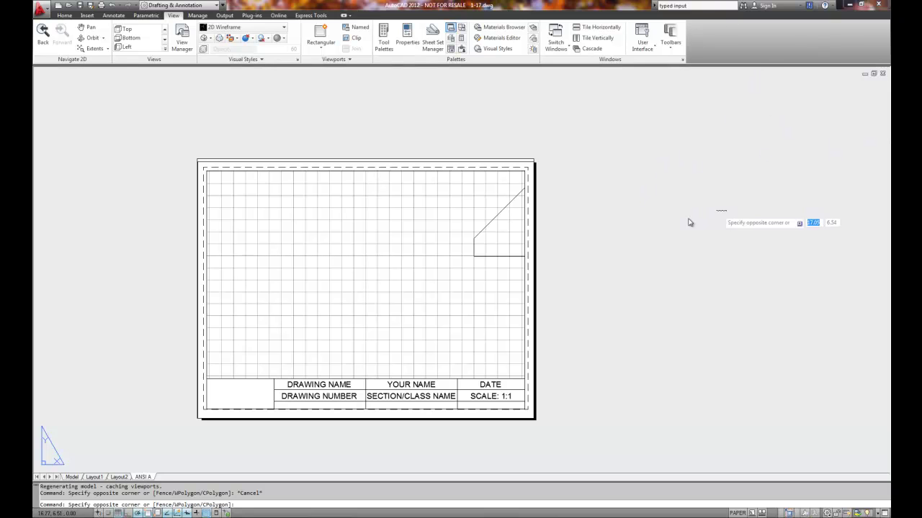
pyautogui.click(727, 210)
pyautogui.press('Escape')
# Work inside the viewport and zoom to fit the whole house outline.
pyautogui.doubleClick(472, 255)
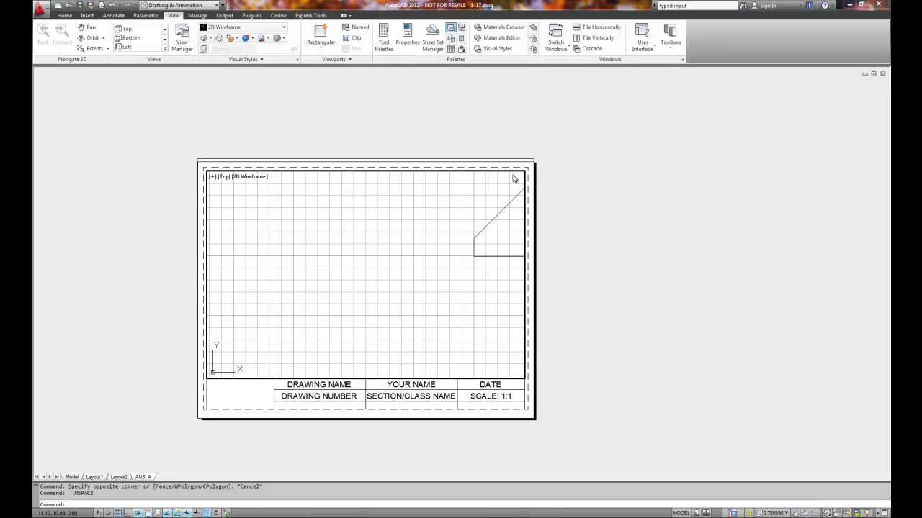
pyautogui.scroll(1, 513, 177)
pyautogui.moveTo(514, 178)
pyautogui.mouseDown(button='middle')
pyautogui.moveTo(307, 239)
pyautogui.moveTo(316, 255)
pyautogui.moveTo(326, 251)
pyautogui.mouseUp(button='middle')
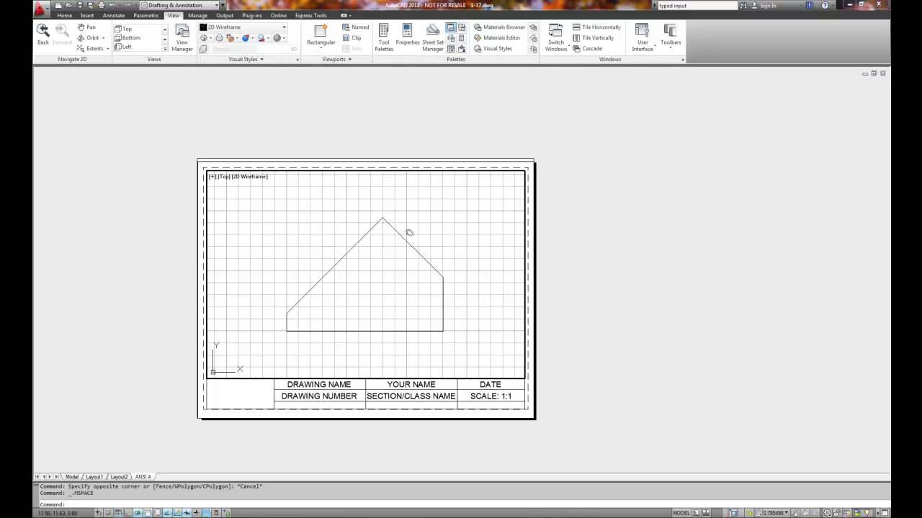
pyautogui.middleClick(382, 234)
pyautogui.middleClick(382, 233)
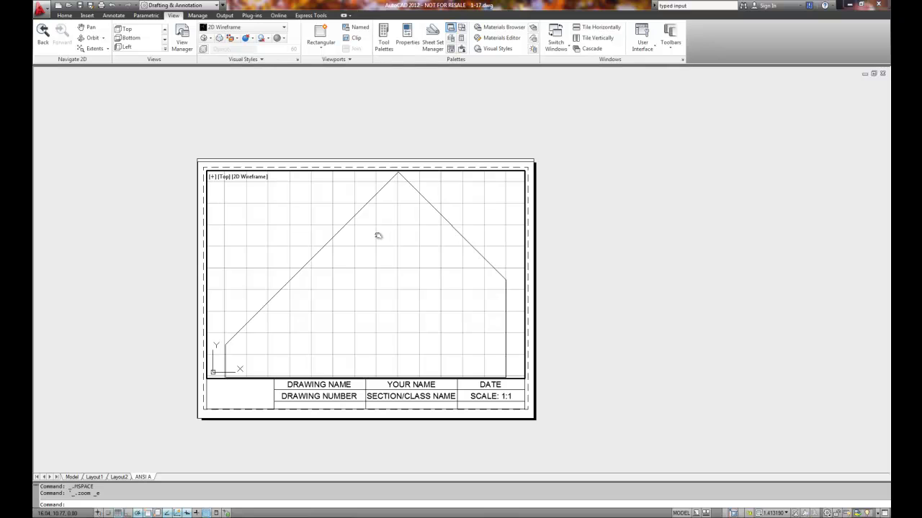
pyautogui.scroll(-2, 375, 243)
pyautogui.scroll(-2, 375, 243)
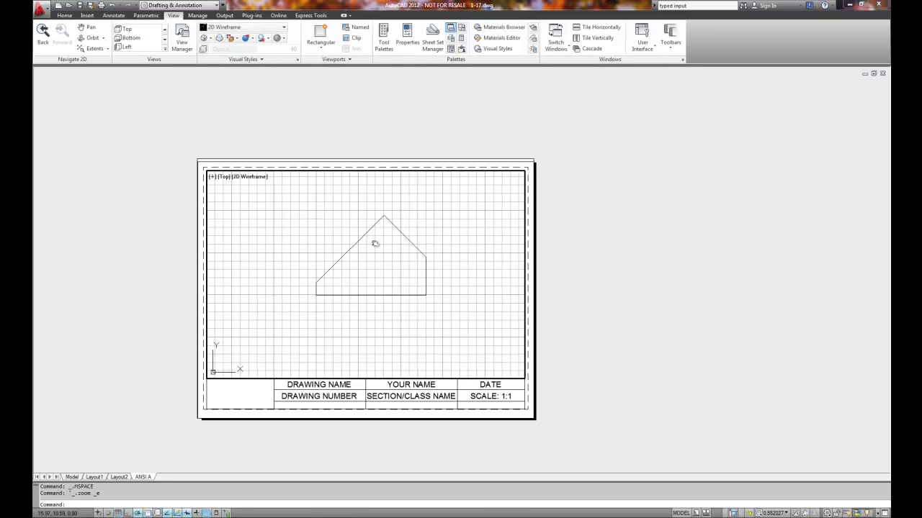
# Set the ANSI A viewport scale to 1:2, centre the house, and return to paper space.
pyautogui.click(774, 513)
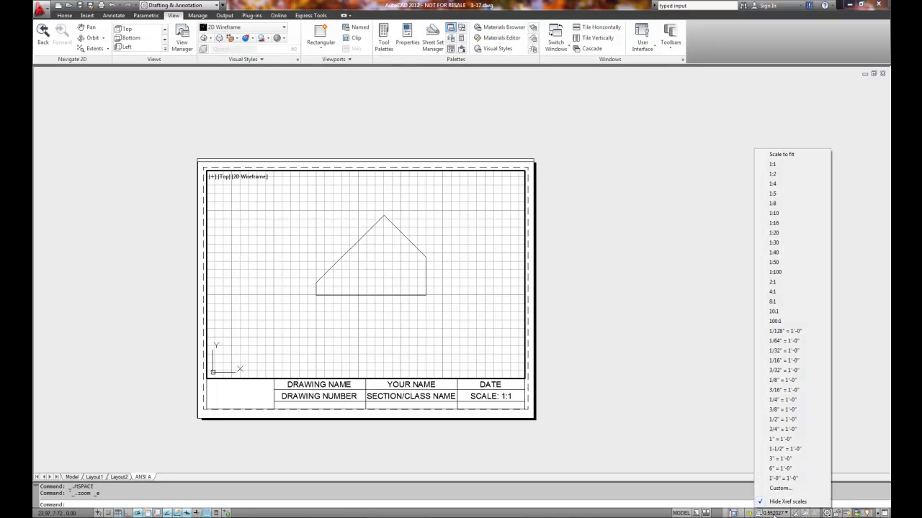
pyautogui.click(781, 167)
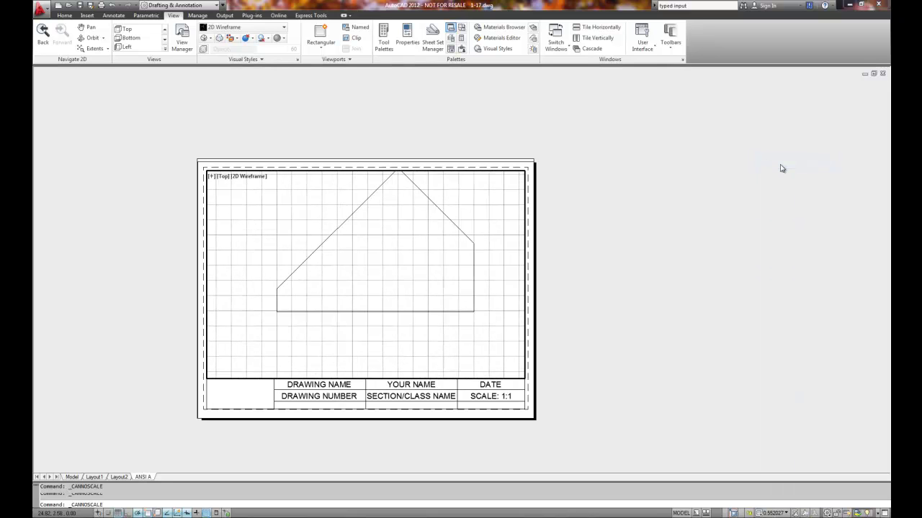
pyautogui.moveTo(408, 245)
pyautogui.mouseDown(button='middle')
pyautogui.moveTo(413, 263)
pyautogui.moveTo(393, 273)
pyautogui.mouseUp(button='middle')
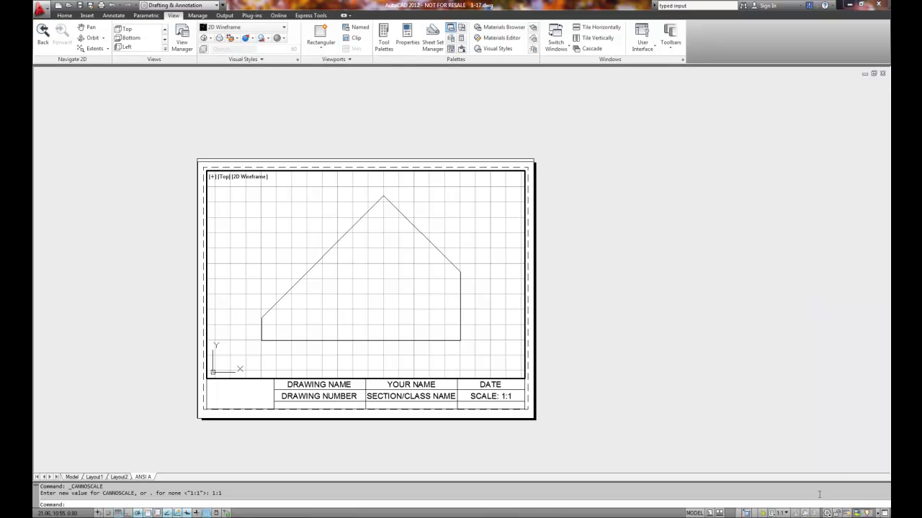
pyautogui.click(781, 513)
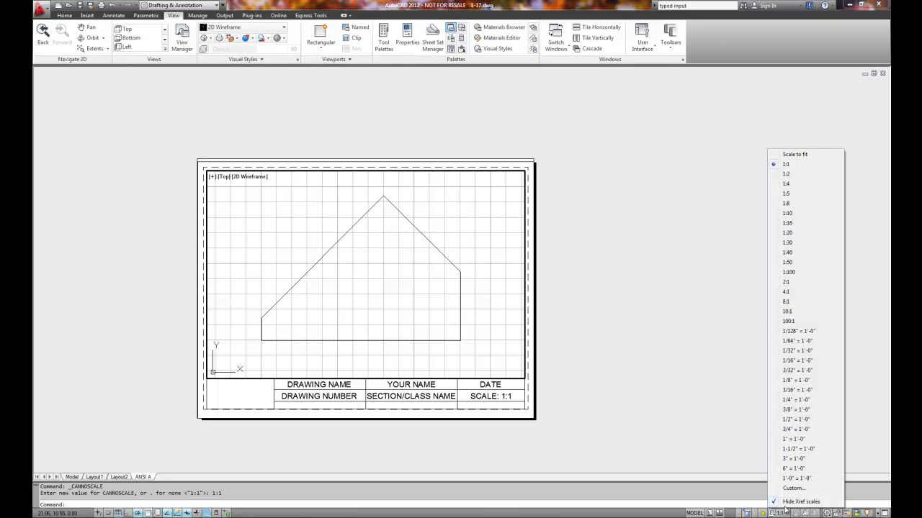
pyautogui.click(792, 177)
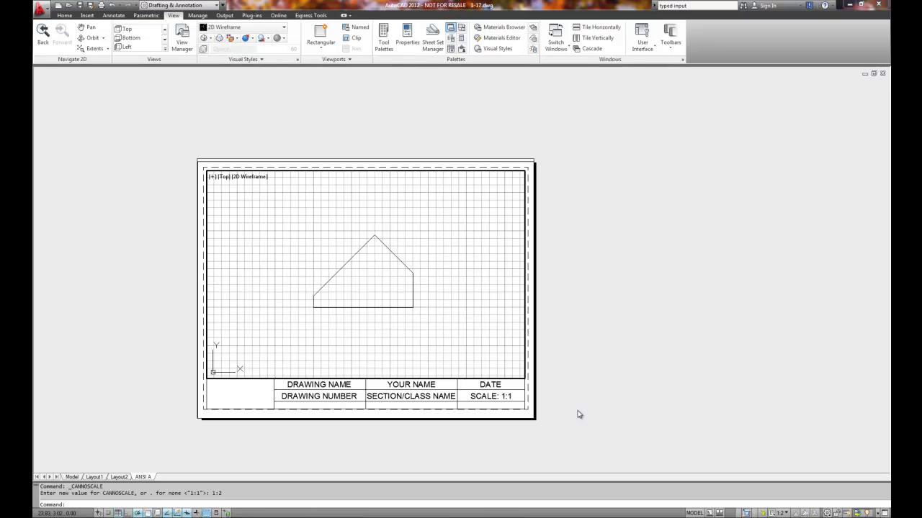
pyautogui.doubleClick(594, 360)
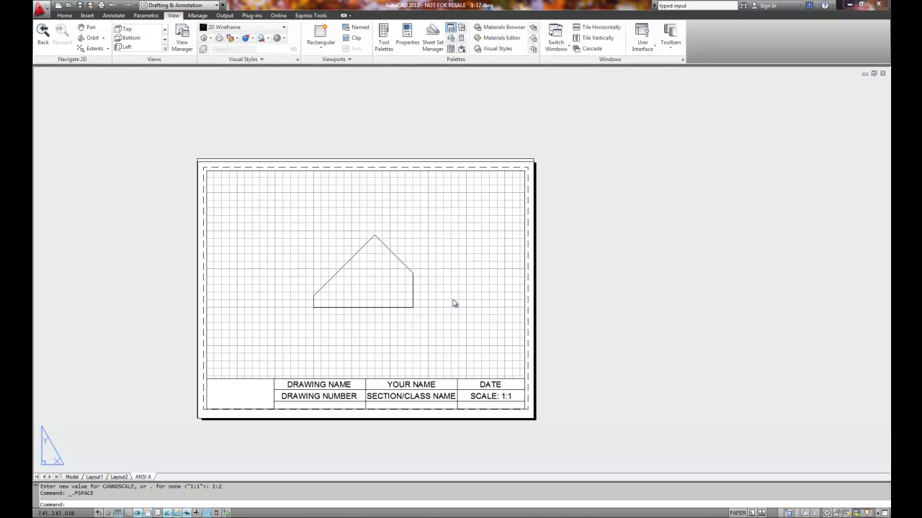
# Edit the title block's scale text from 'SCALE: 1:1' to 'SCALE: 1:2'.
pyautogui.click(440, 409)
pyautogui.press('Escape')
pyautogui.press('Escape')
pyautogui.click(607, 395)
pyautogui.press('Escape')
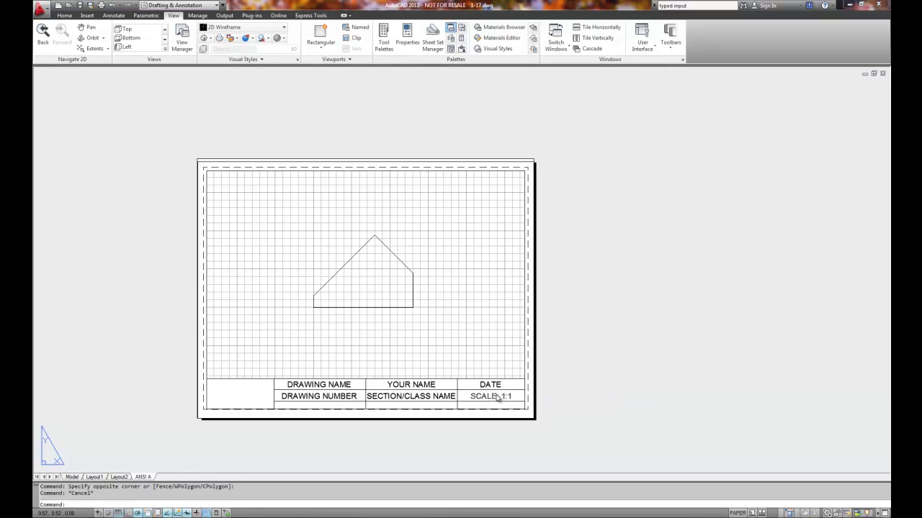
pyautogui.click(498, 398)
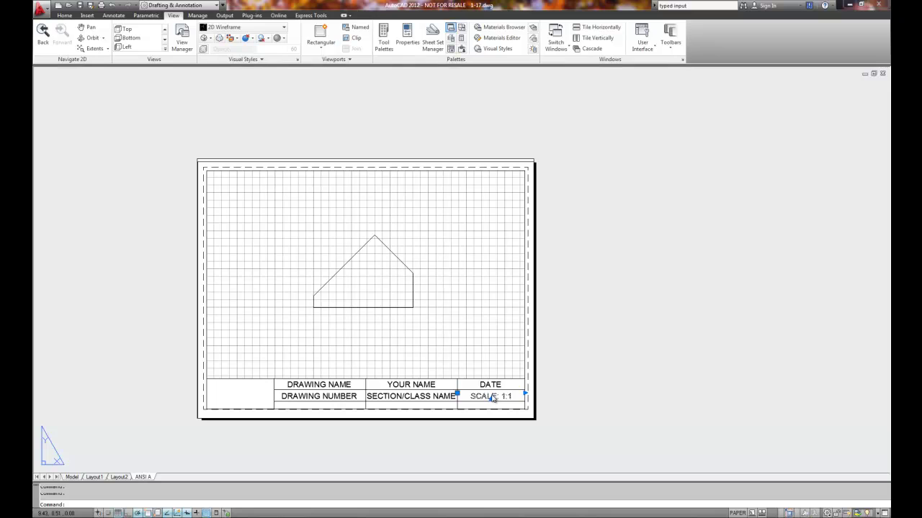
pyautogui.doubleClick(497, 398)
pyautogui.moveTo(513, 397); pyautogui.dragTo(507, 397)
pyautogui.write('2')
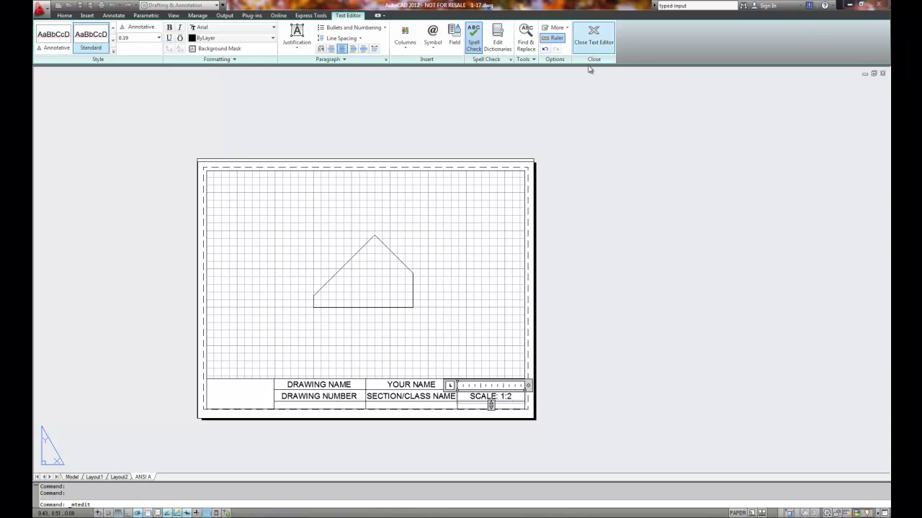
pyautogui.click(595, 40)
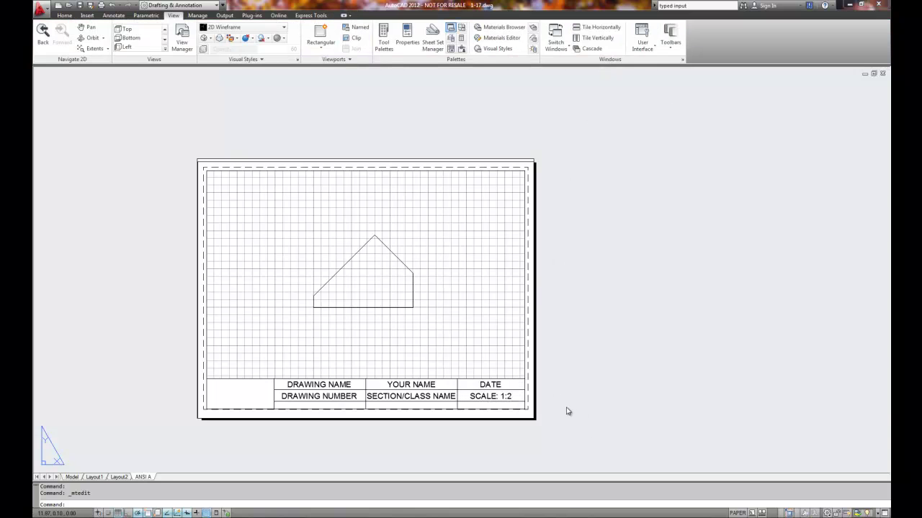